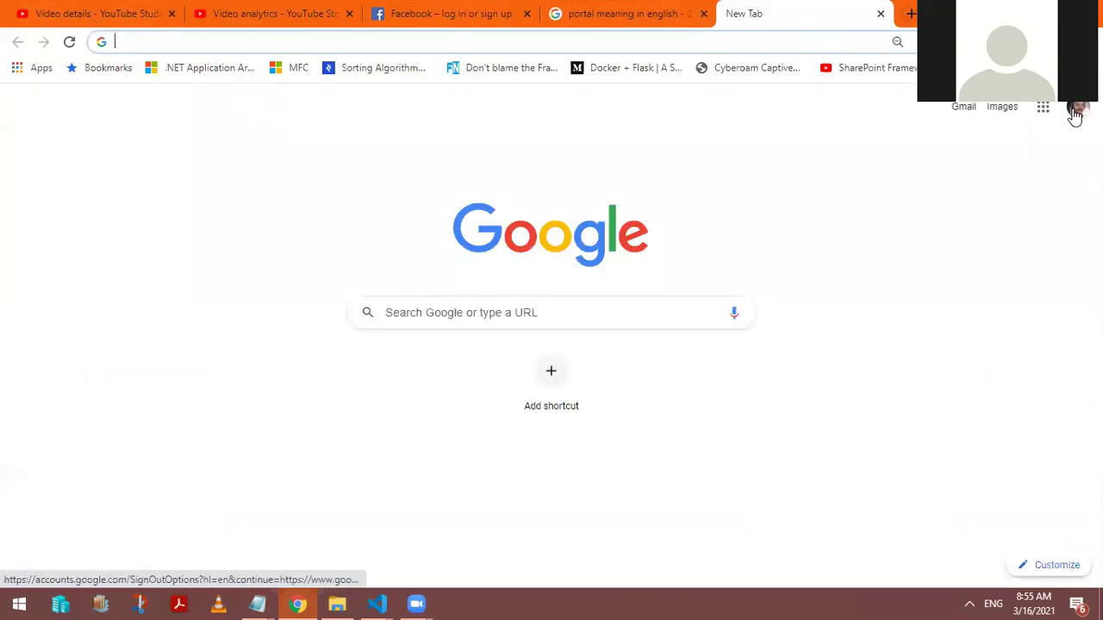
# Step: Show the Google apps grid, including Docs and Sheets, from the Chrome new tab page
pyautogui.click(1043, 110)
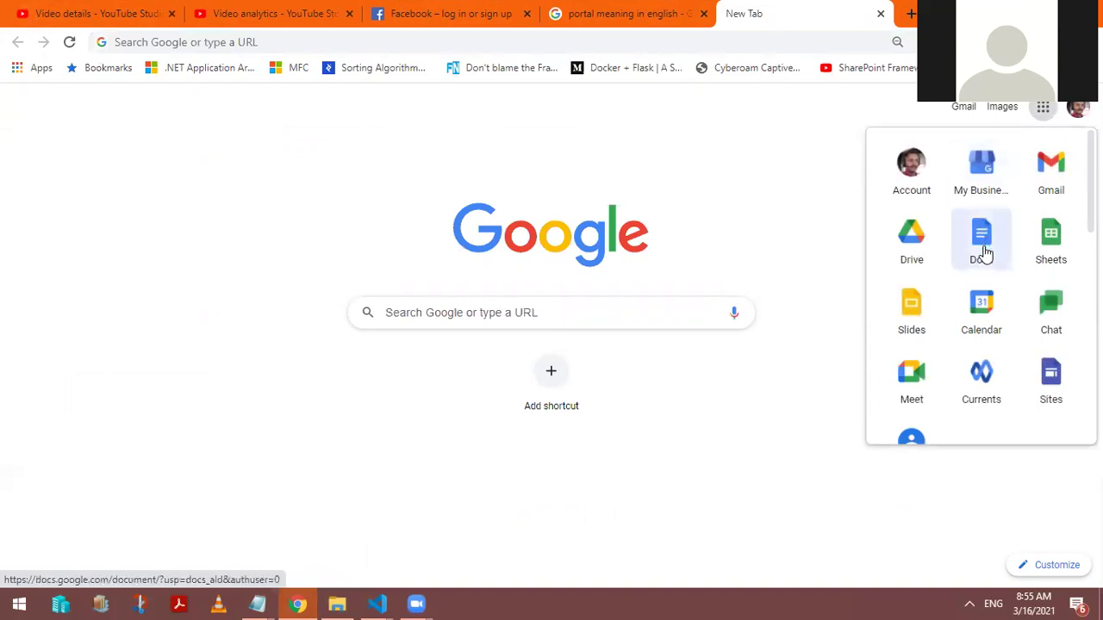
# Step: Open Google Docs and create a new Blank document
pyautogui.click(986, 253)
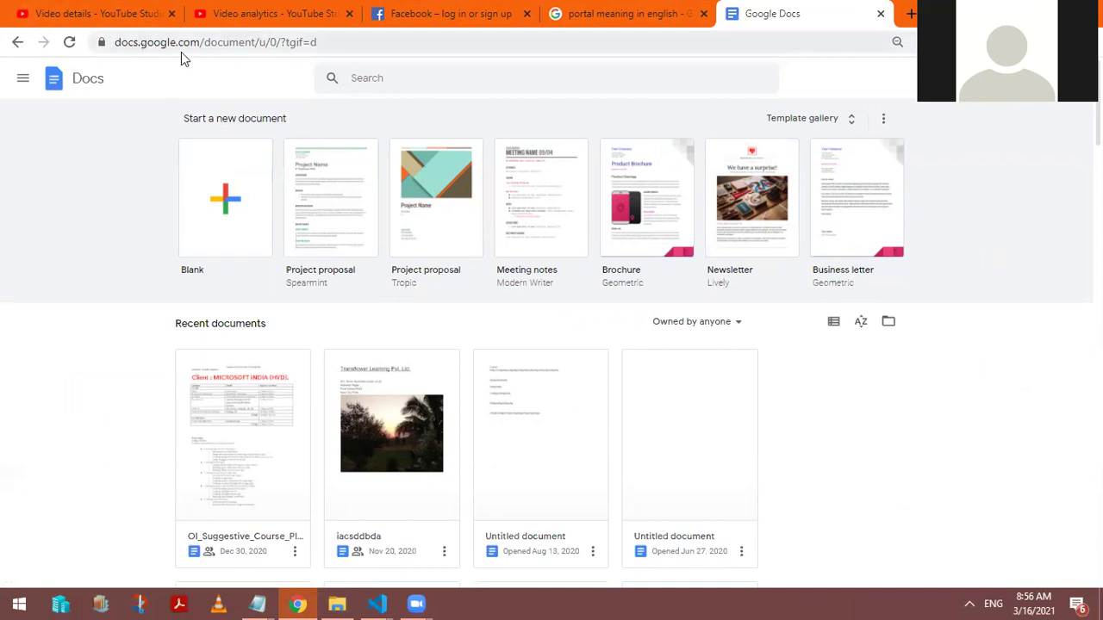
pyautogui.click(224, 221)
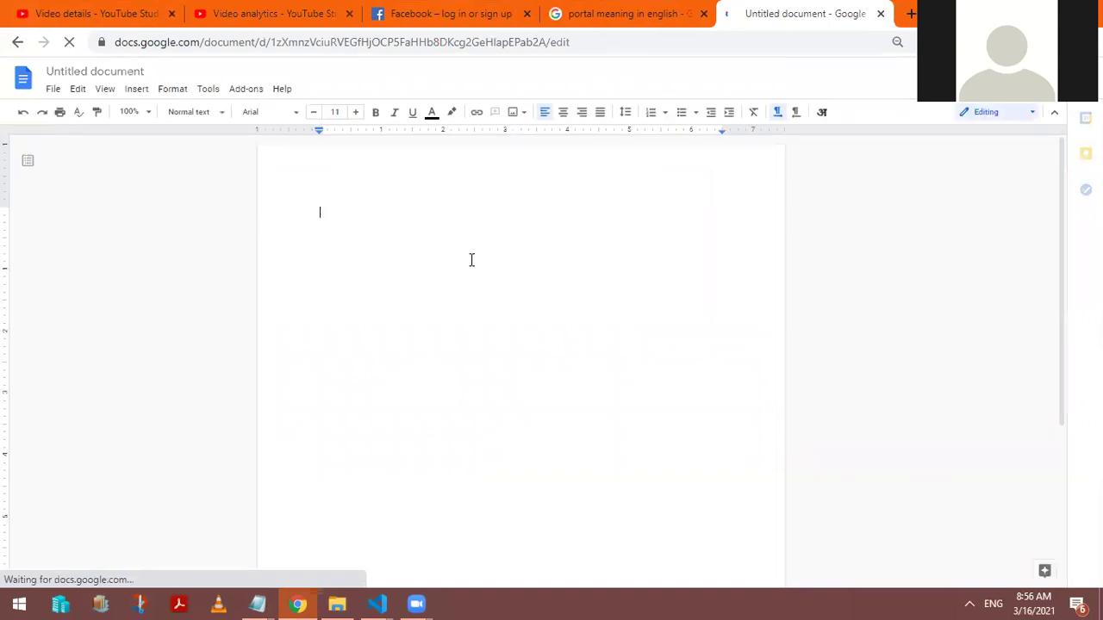
# Step: Type the opening lines from 'Welcome to Transflower Mentor as a Service' through 'Then take a leap'
pyautogui.write('Welcome to TRansf')
pyautogui.press('BackSpace')
pyautogui.press('BackSpace')
pyautogui.press('BackSpace')
pyautogui.press('BackSpace')
pyautogui.press('BackSpace')
pyautogui.write('ransflower ')
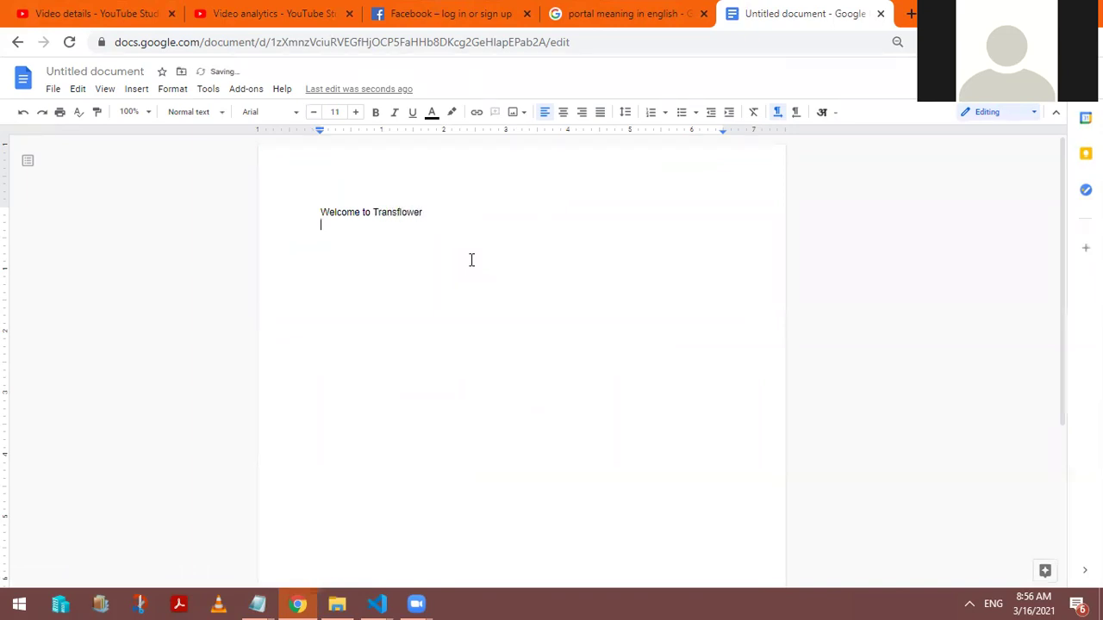
pyautogui.write('Mentor as a Service')
pyautogui.press('Return')
pyautogui.write('Learn by doing   ')
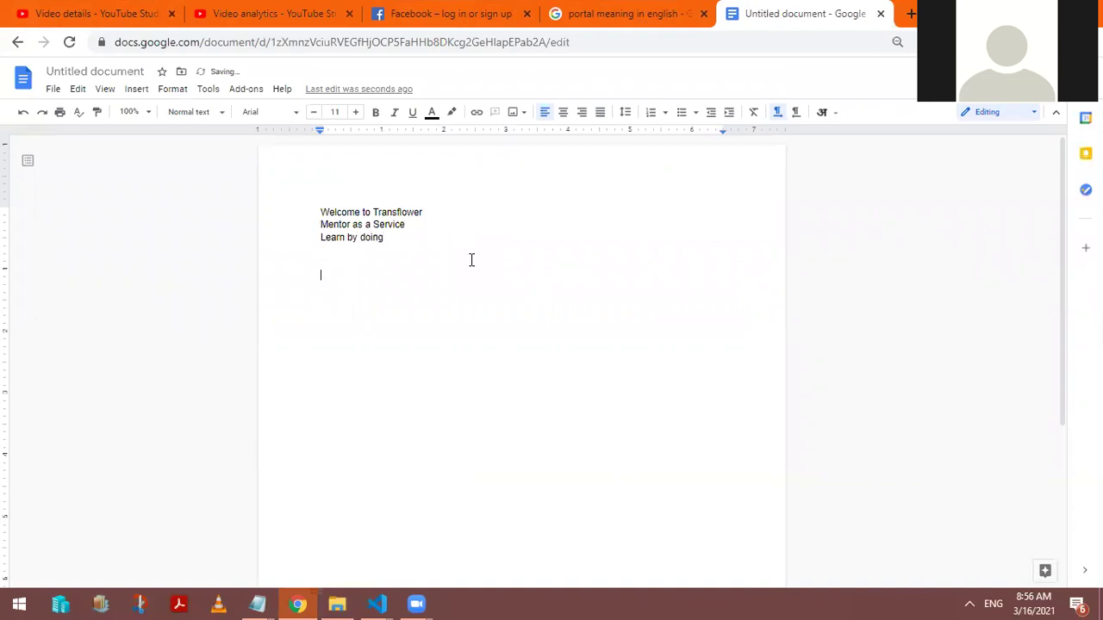
pyautogui.write('First  get birds eye view')
pyautogui.press('Return')
pyautogui.write('Then take a leap')
pyautogui.press('Return')
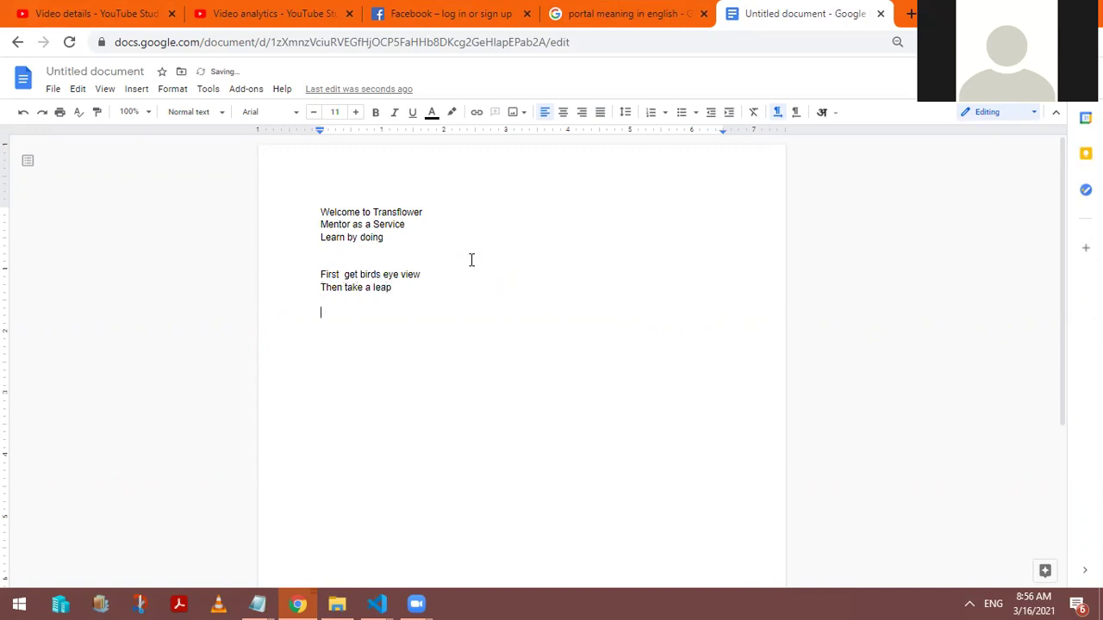
# Step: Add 'Get your hands dirty only when you have a vision', zoom in, and select 'Welcome'
pyautogui.write('GE')
pyautogui.press('BackSpace')
pyautogui.write('et your  hands ')
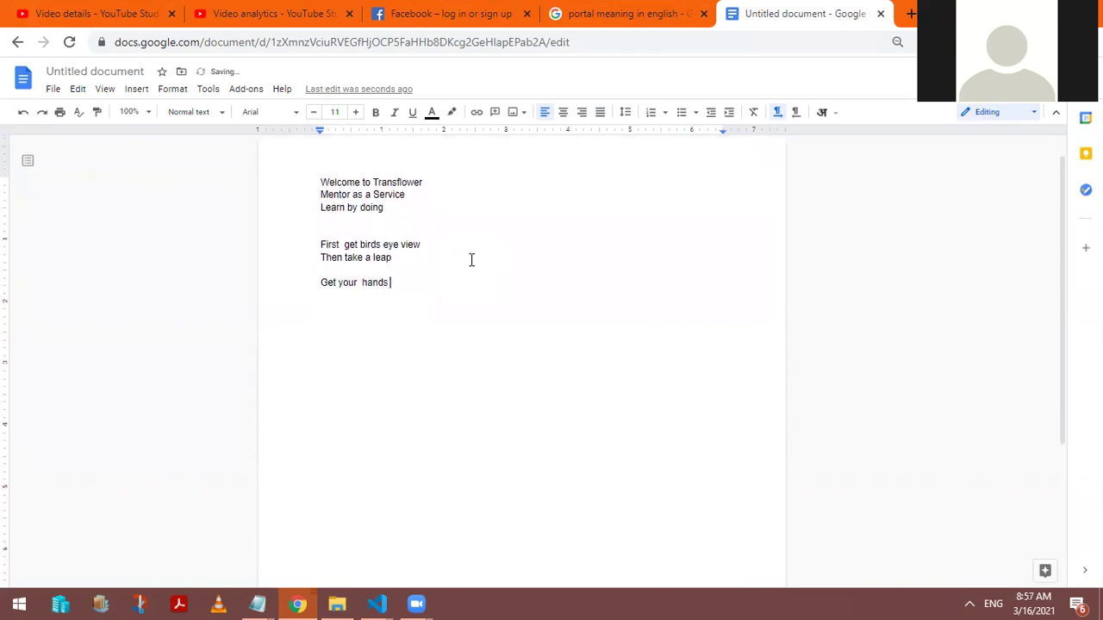
pyautogui.write('dirty o')
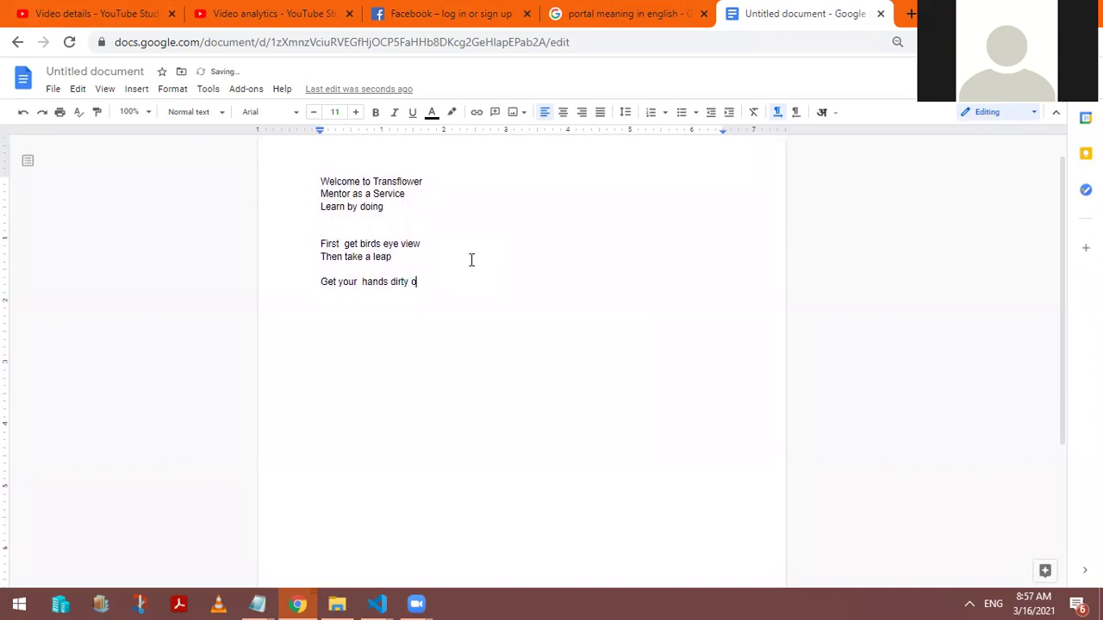
pyautogui.write('nly when you have a')
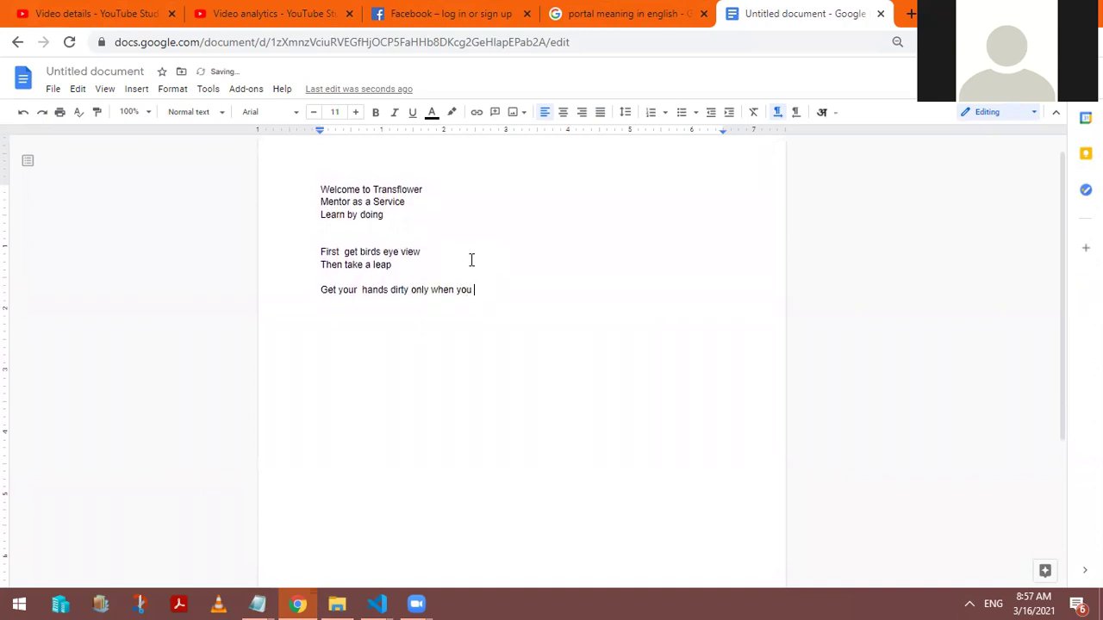
pyautogui.press('BackSpace')
pyautogui.press('BackSpace')
pyautogui.write('a vision')
pyautogui.press('Return')
pyautogui.scroll(1, 565, 284)
pyautogui.hotkey('ctrl', '+')
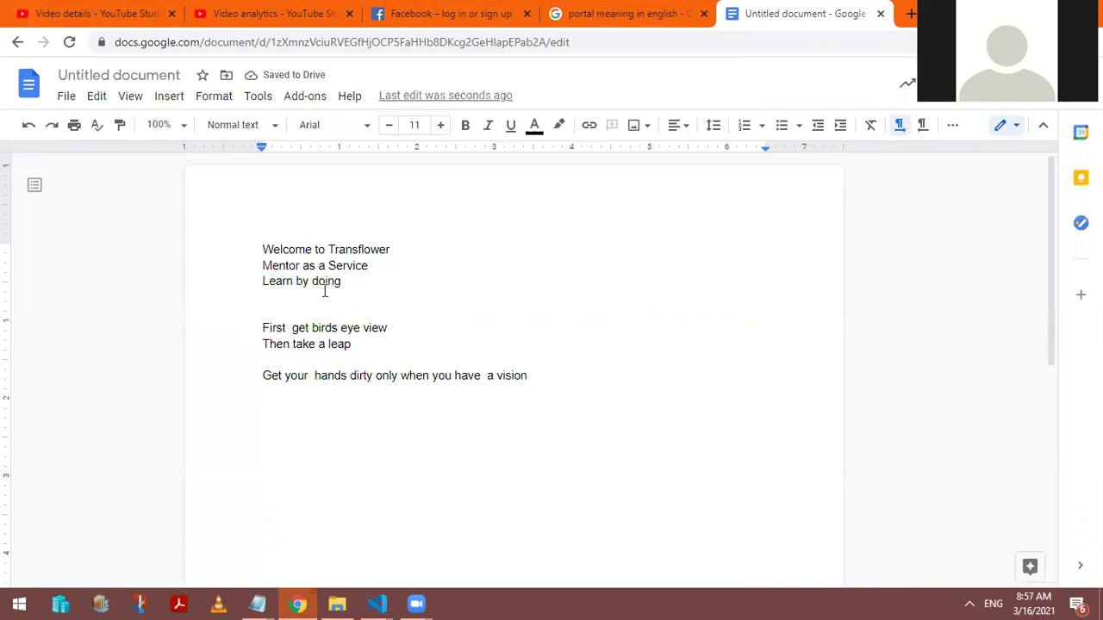
pyautogui.doubleClick(285, 250)
# Step: Select all the text and name the document 'Transflower Learning' in the pre-sharing prompt
pyautogui.moveTo(402, 266); pyautogui.dragTo(586, 399)
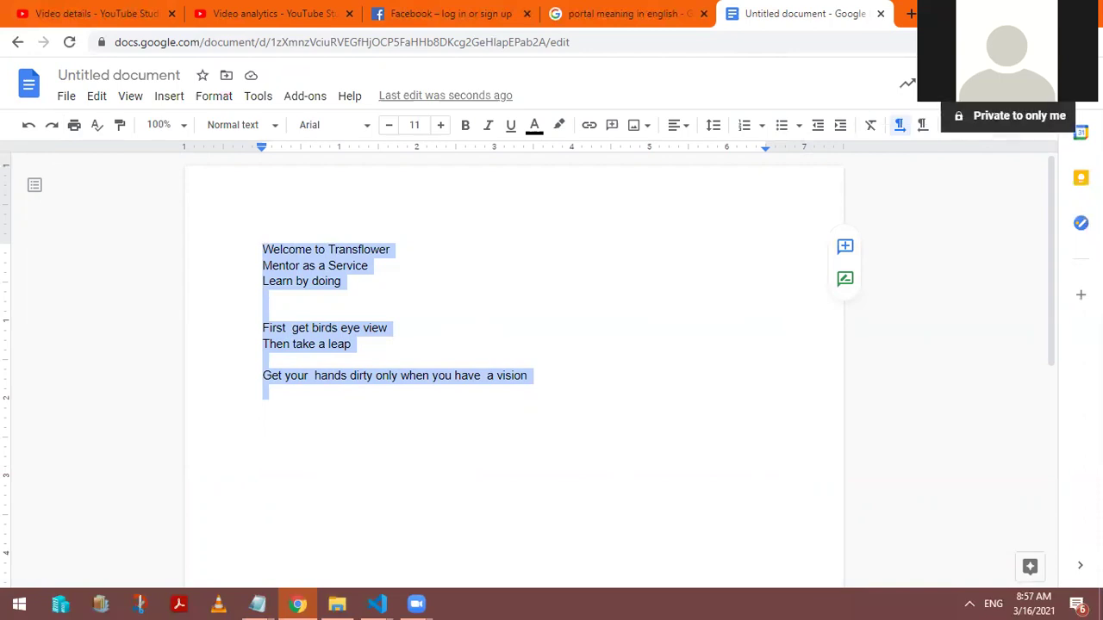
pyautogui.click(1013, 84)
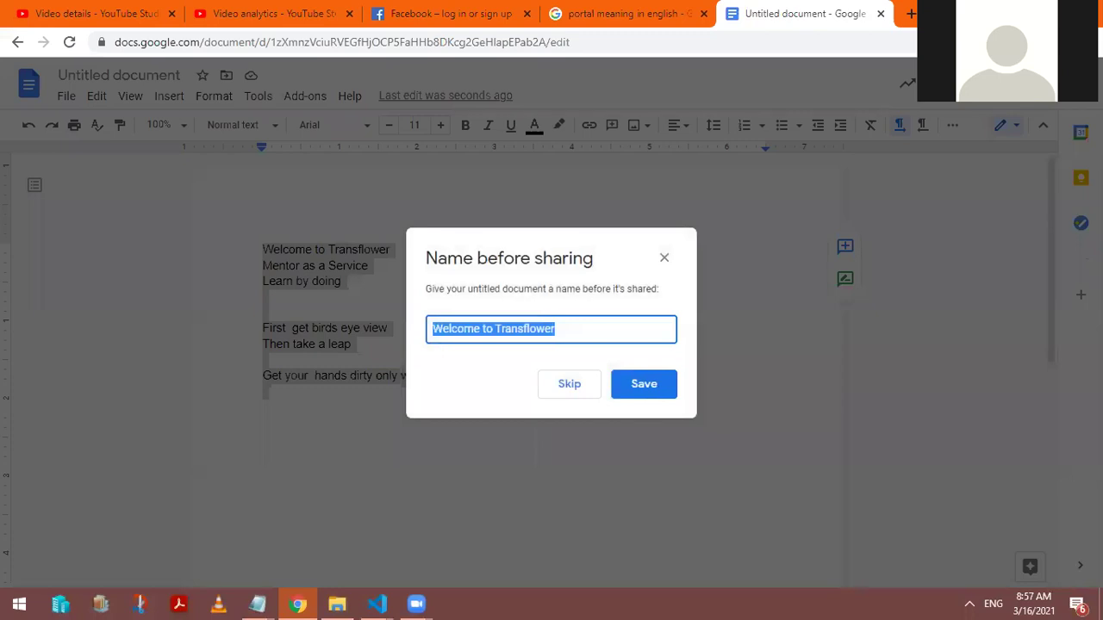
pyautogui.press('BackSpace')
pyautogui.write('Learnin')
pyautogui.press('BackSpace')
pyautogui.press('BackSpace')
pyautogui.press('BackSpace')
pyautogui.press('BackSpace')
pyautogui.write('T')
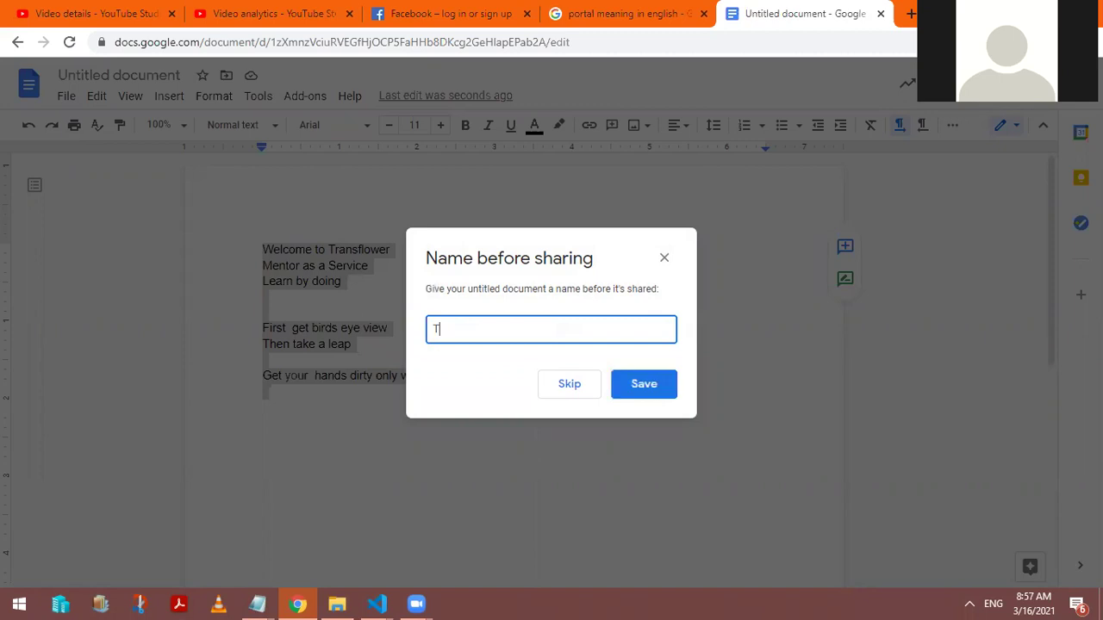
pyautogui.write('ransflower Learning')
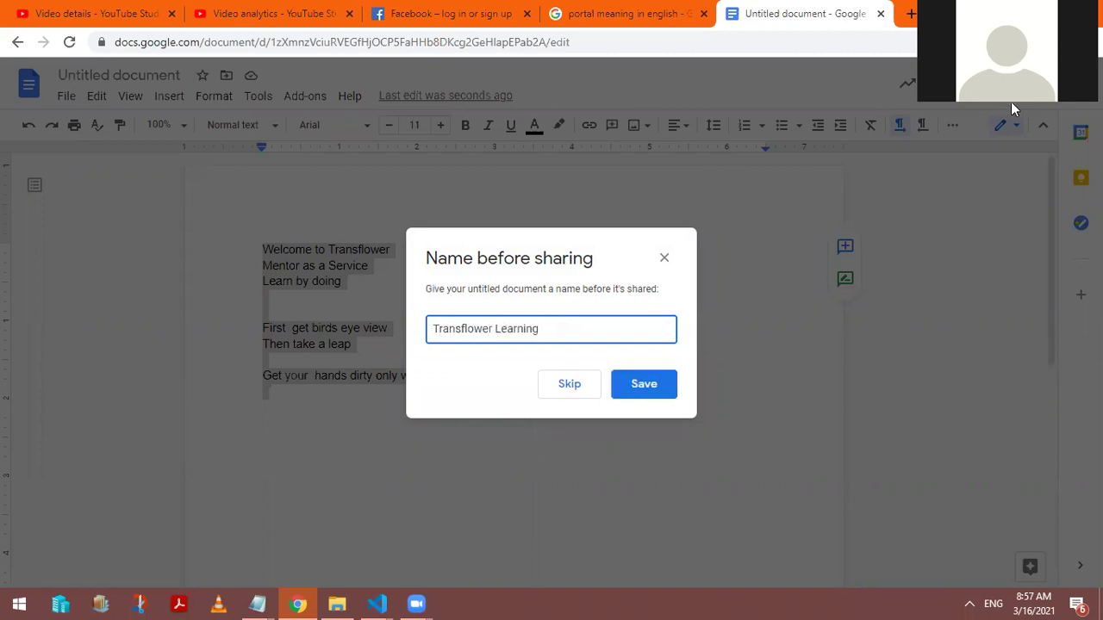
pyautogui.click(659, 390)
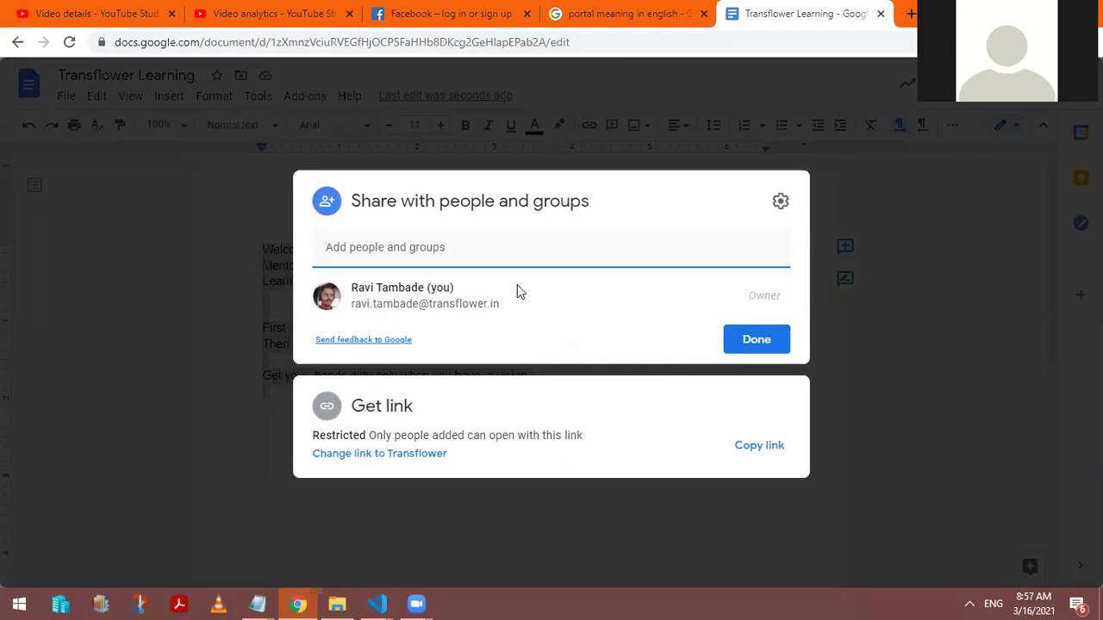
# Step: Search for and add the first two contacts as share recipients
pyautogui.click(486, 254)
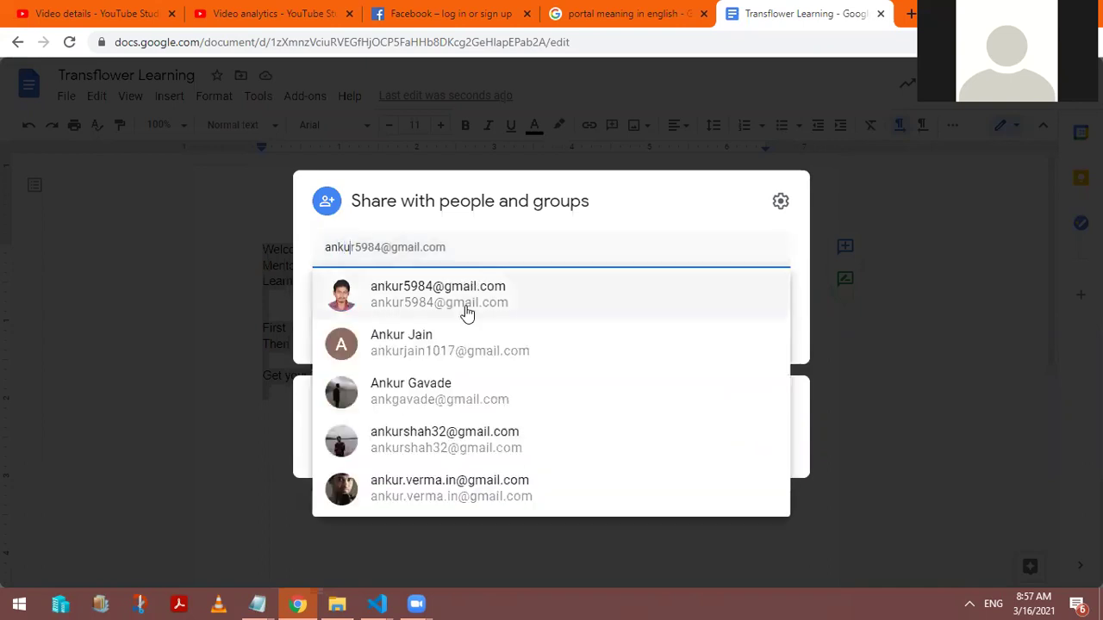
pyautogui.moveTo(467, 314)
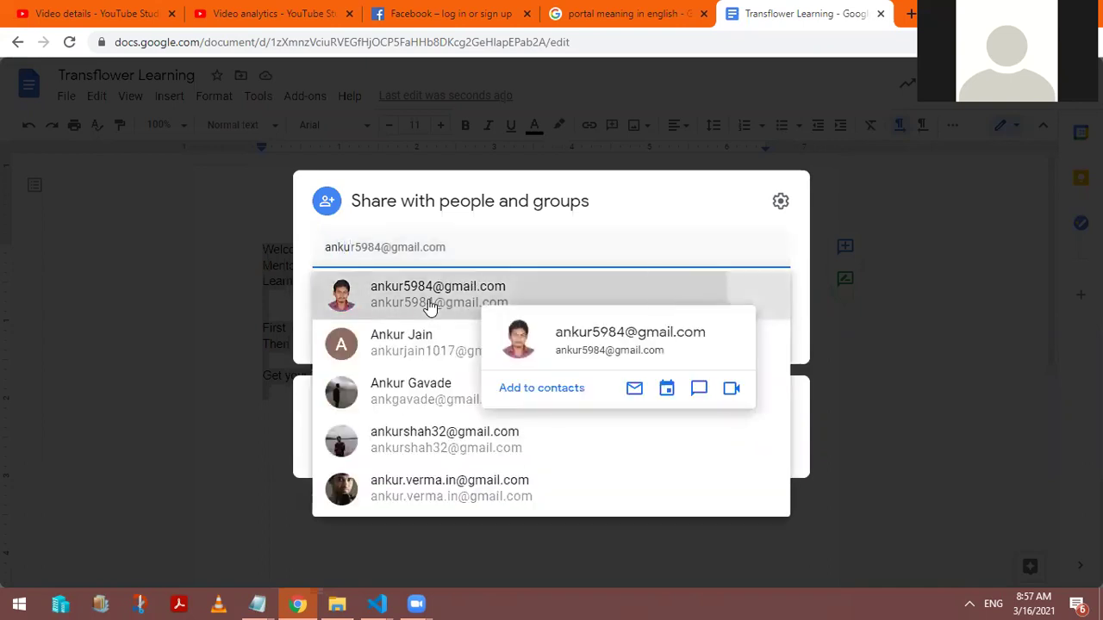
pyautogui.click(428, 302)
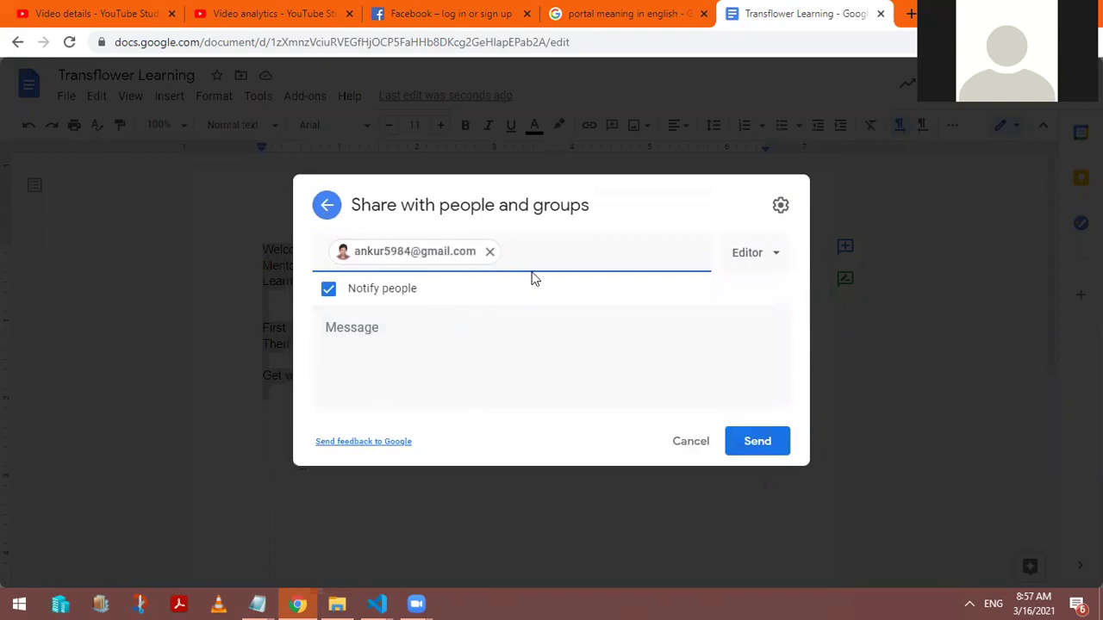
pyautogui.write('rohit')
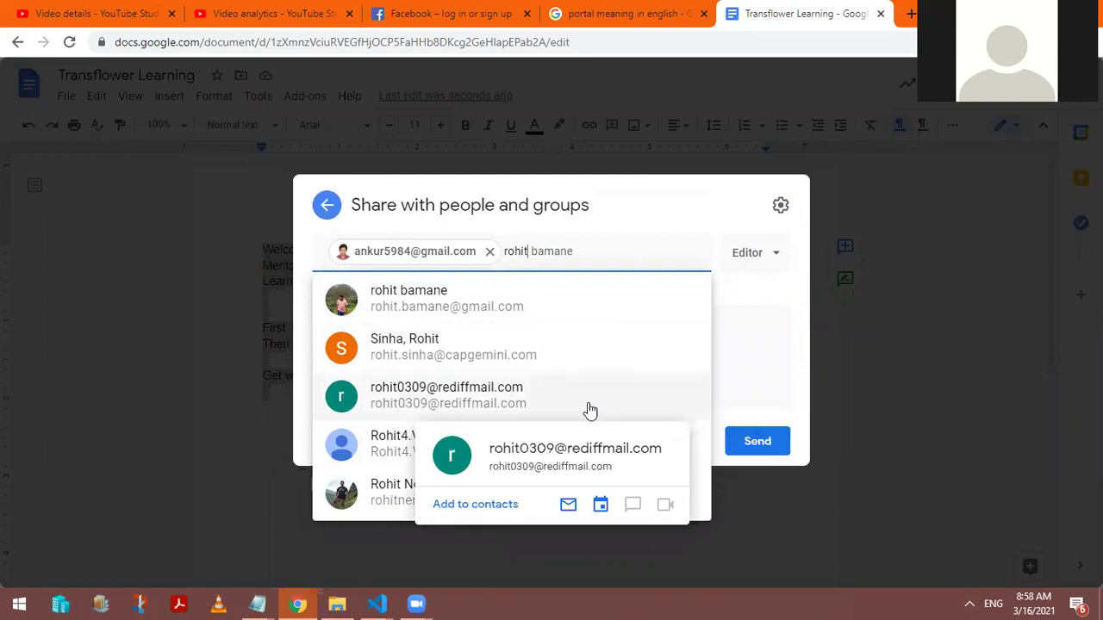
pyautogui.press('Return')
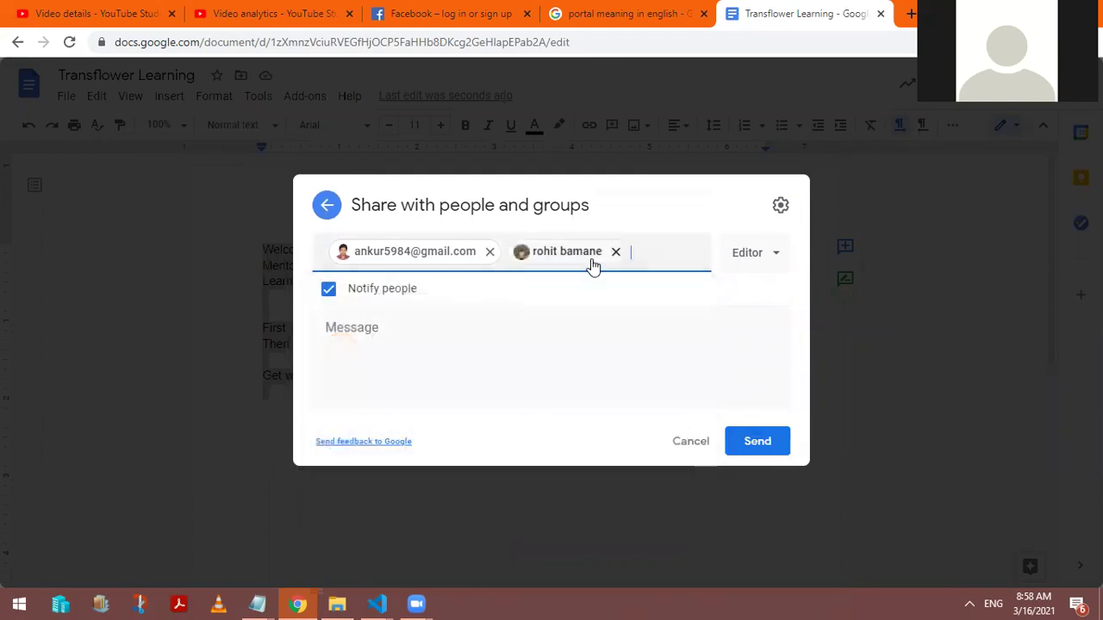
# Step: Remove the wrongly added recipient, then add the correct second contact and a third contact
pyautogui.write('wa')
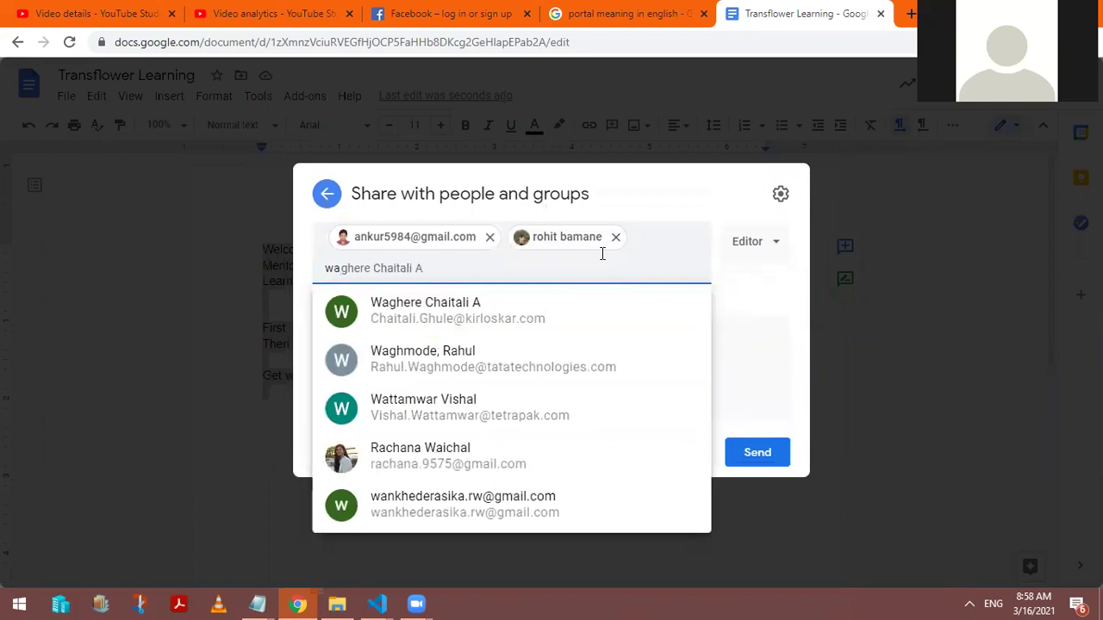
pyautogui.click(616, 239)
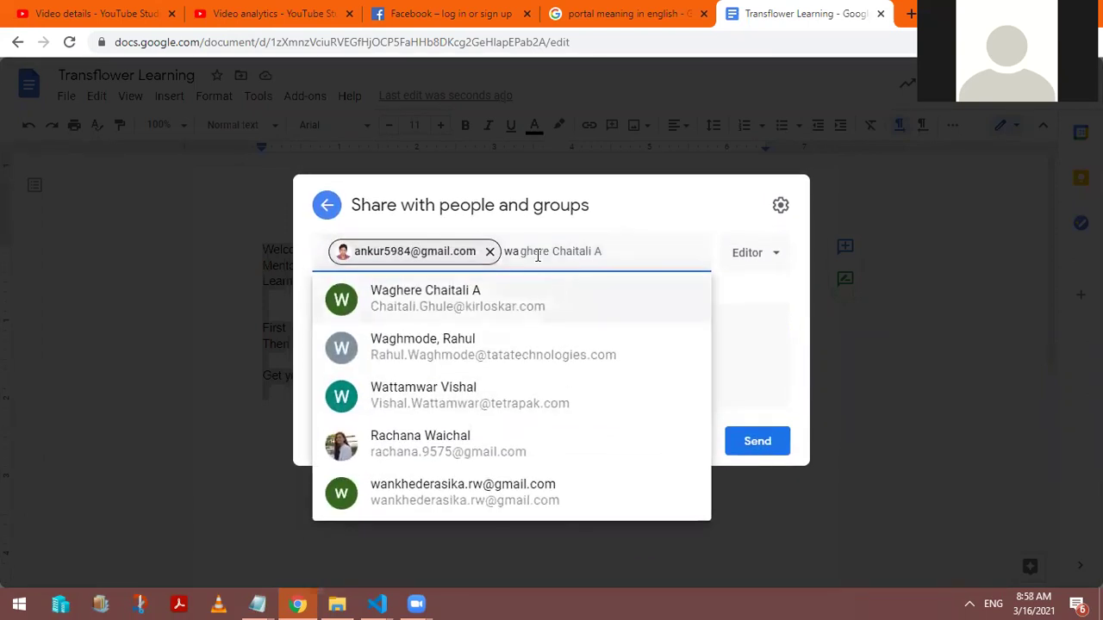
pyautogui.press('BackSpace')
pyautogui.press('BackSpace')
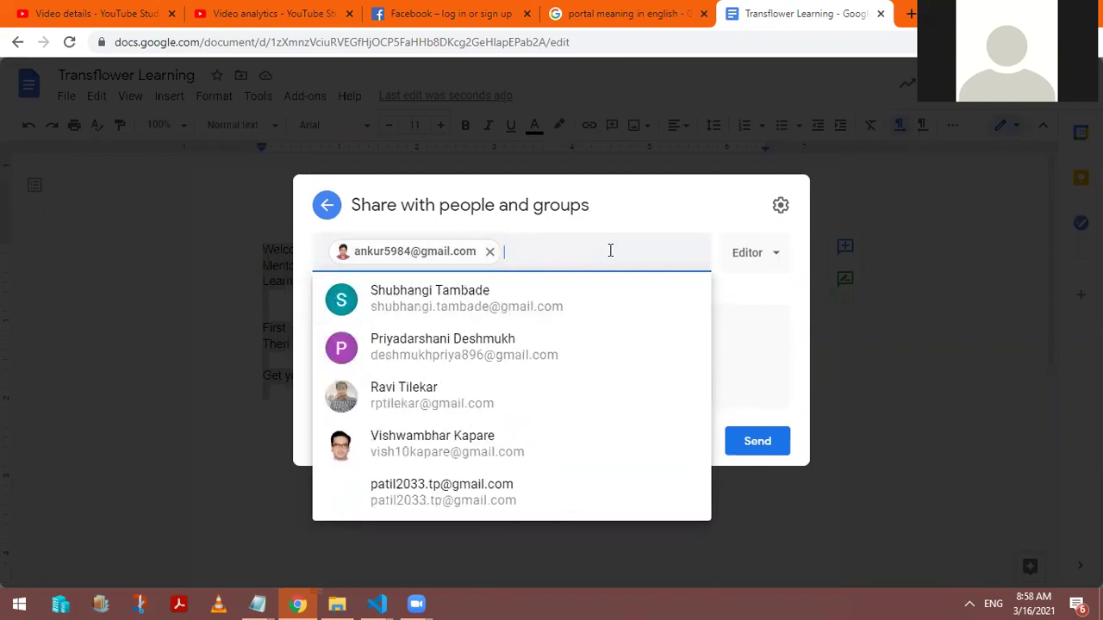
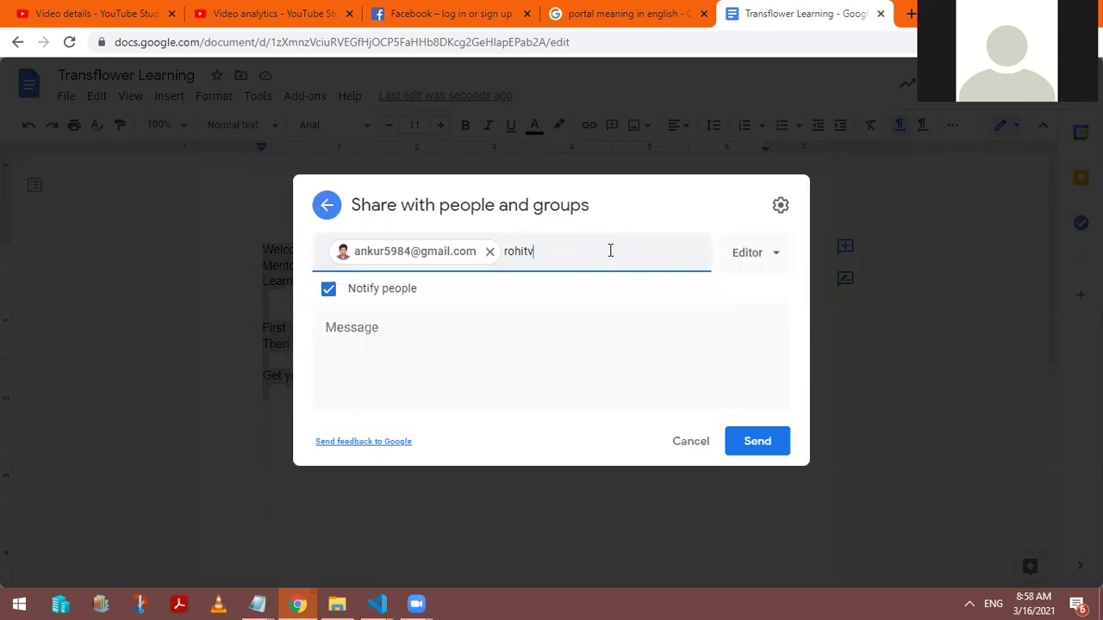
pyautogui.press('BackSpace')
pyautogui.press('BackSpace')
pyautogui.press('BackSpace')
pyautogui.press('BackSpace')
pyautogui.press('BackSpace')
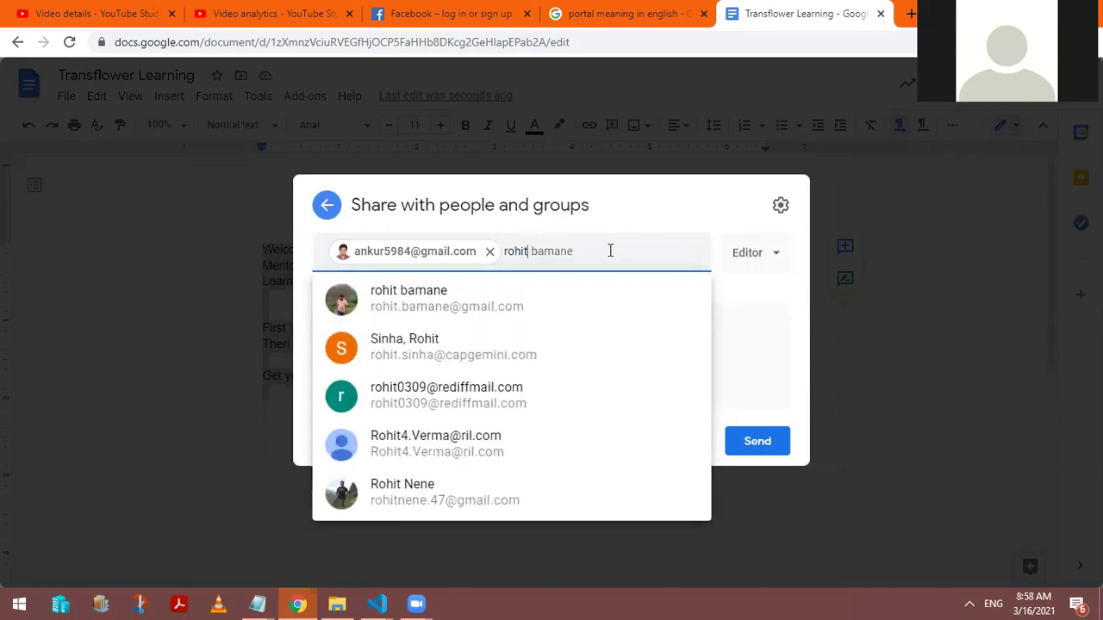
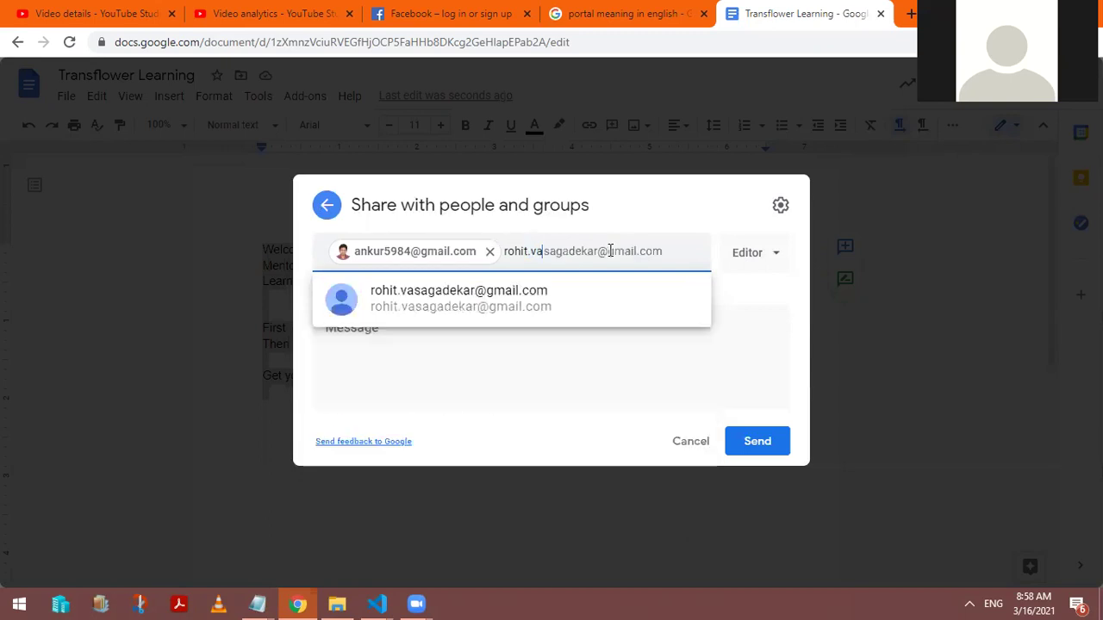
pyautogui.click(591, 298)
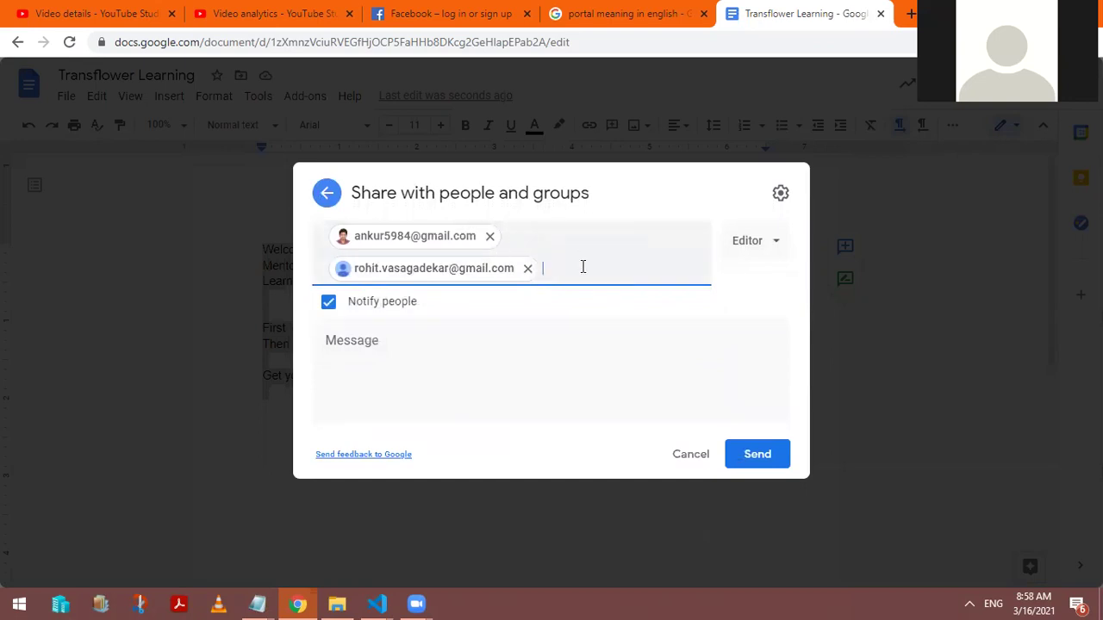
pyautogui.write('vish')
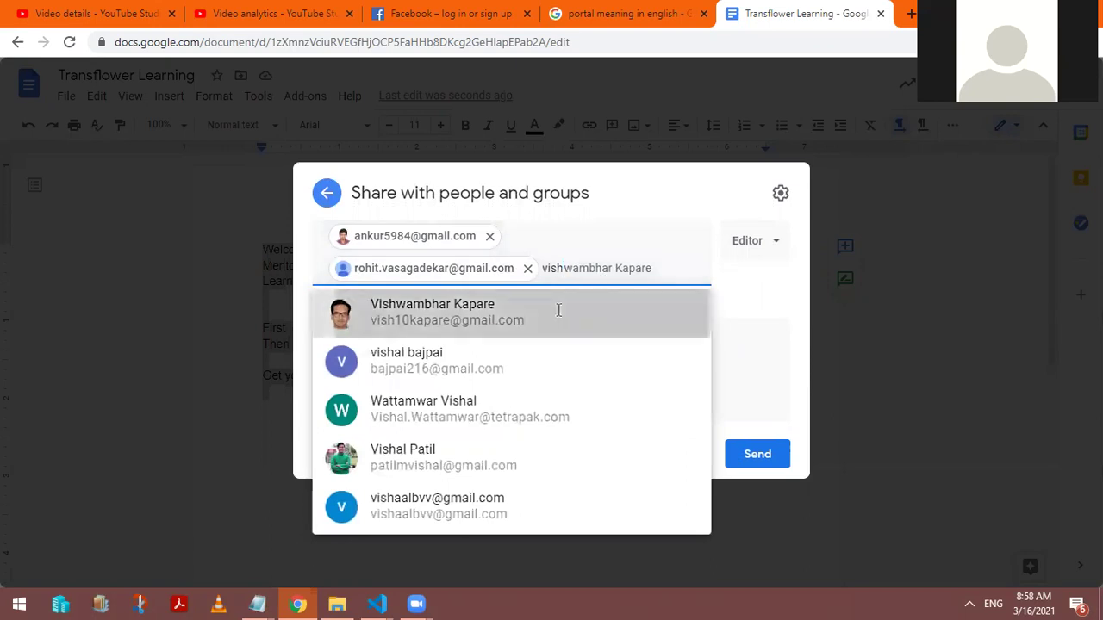
pyautogui.click(556, 311)
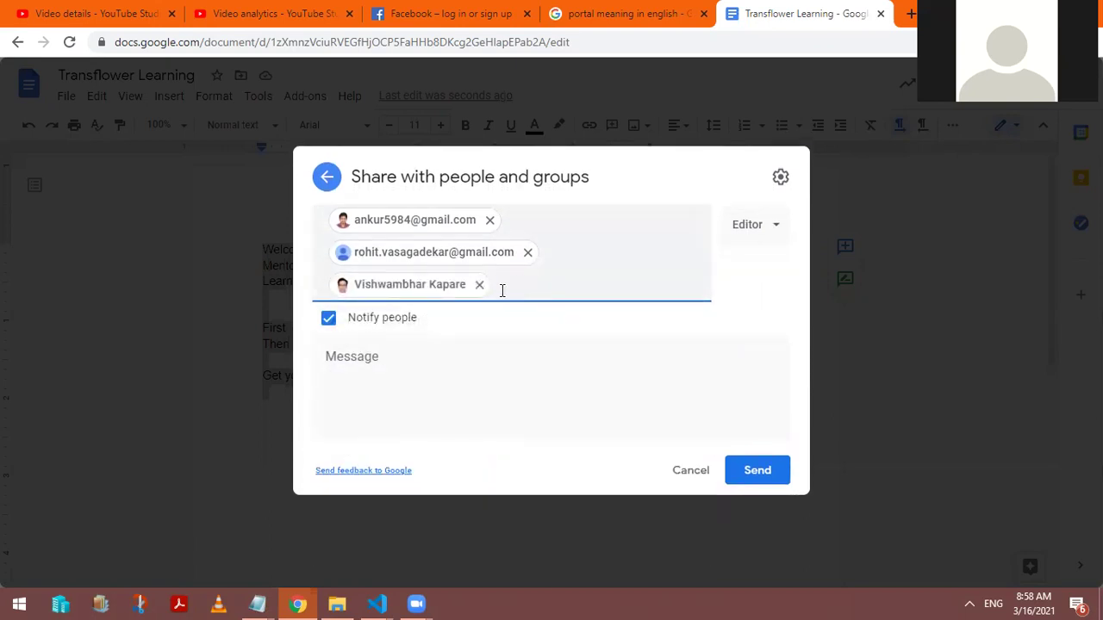
# Step: Write the message 'Here is the document I like to share with you', confirm Editor access, and send
pyautogui.click(399, 397)
pyautogui.write('HEr ig')
pyautogui.press('BackSpace')
pyautogui.press('BackSpace')
pyautogui.write('er')
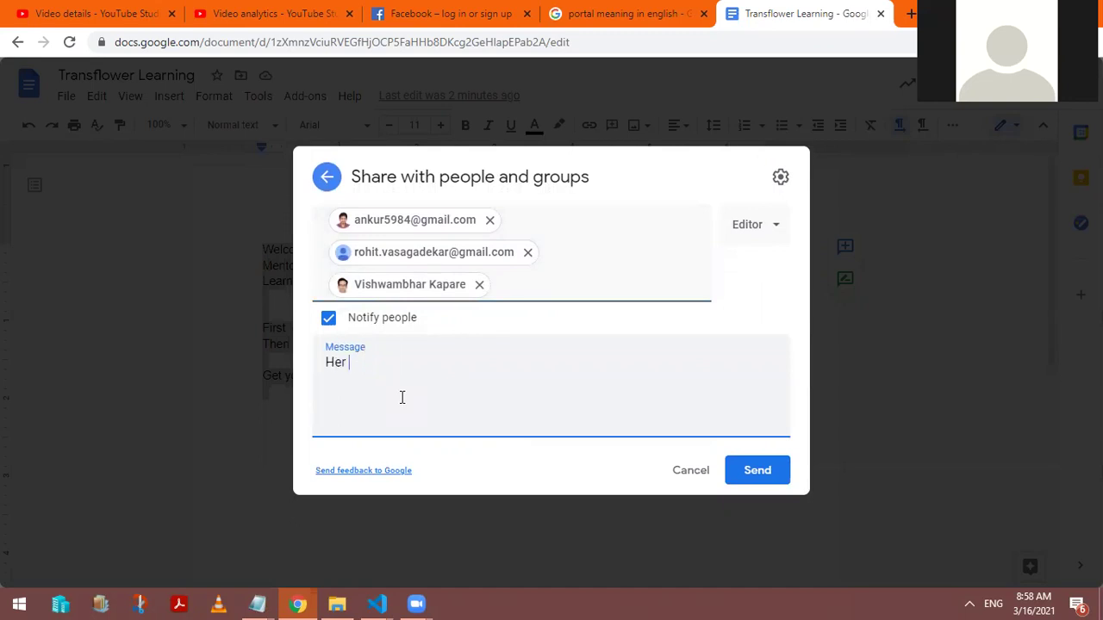
pyautogui.write('d')
pyautogui.press('BackSpace')
pyautogui.write('e is the document I li')
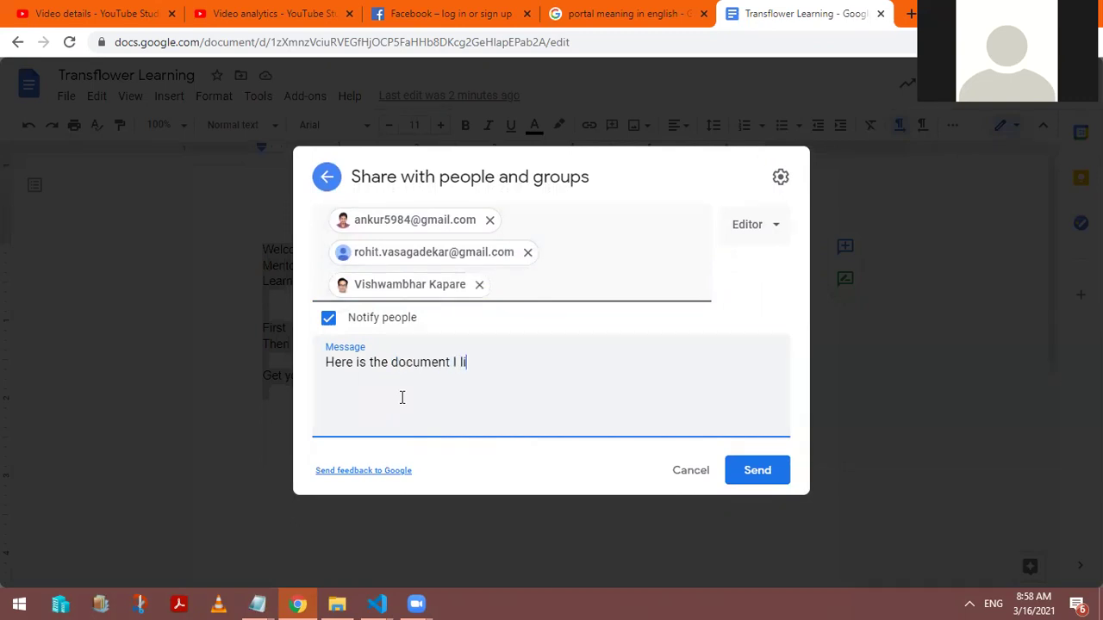
pyautogui.write('ke to share with you')
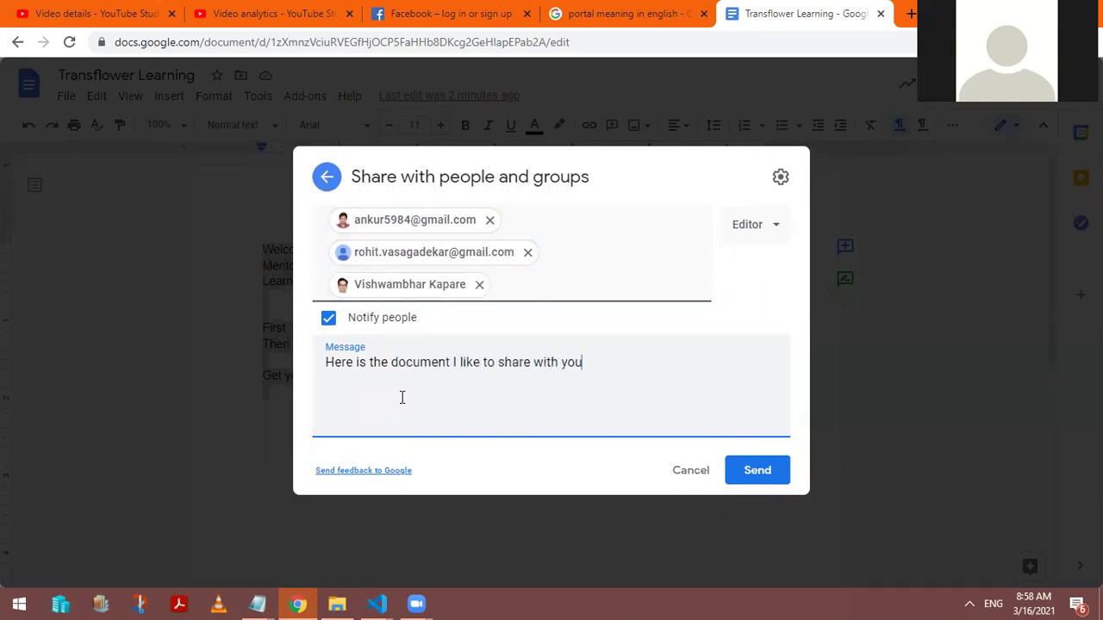
pyautogui.click(769, 476)
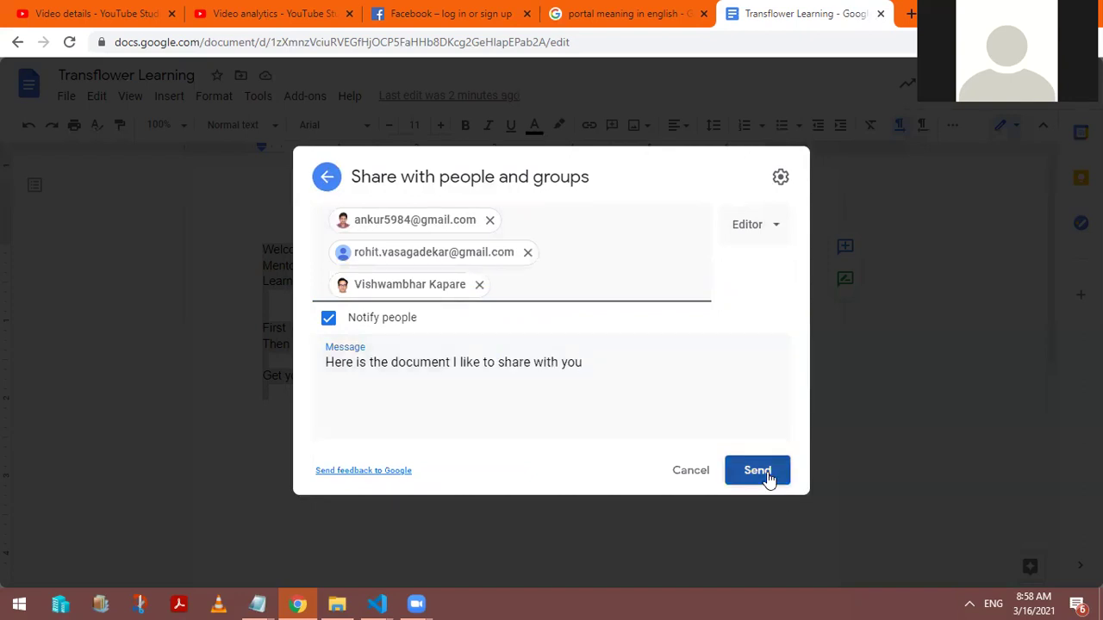
pyautogui.click(781, 231)
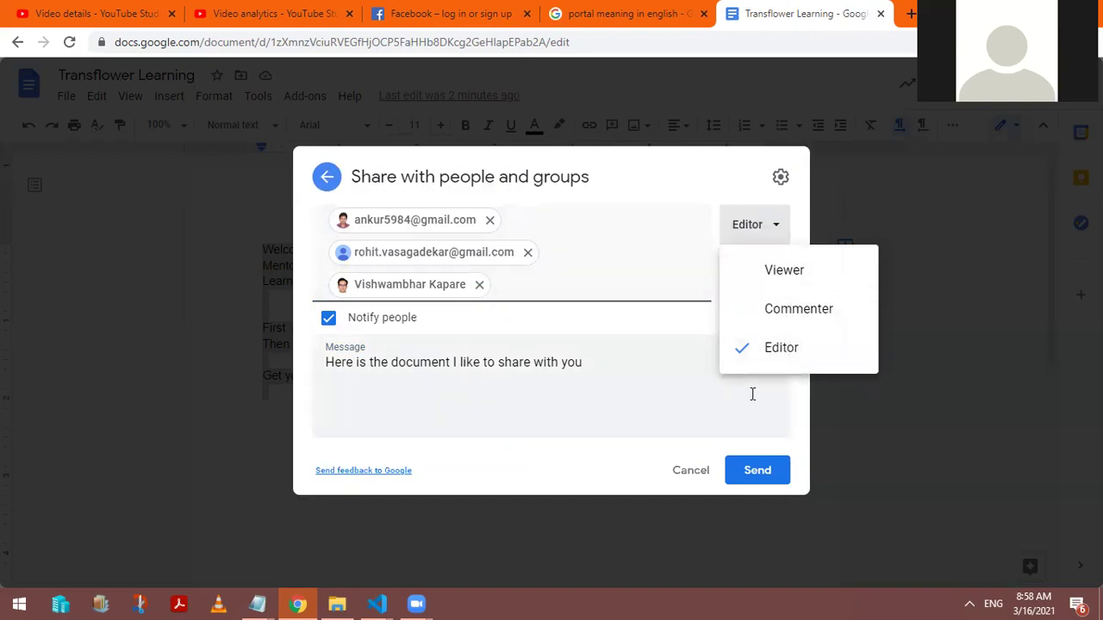
pyautogui.click(758, 472)
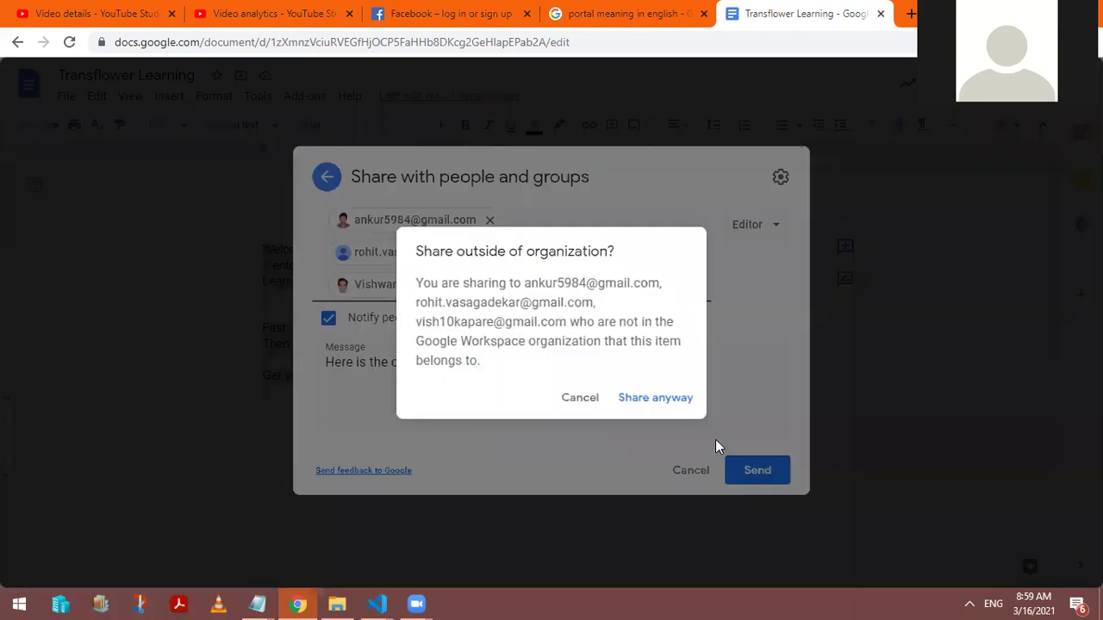
# Step: Choose Share anyway for the outside recipients, then deselect the document text
pyautogui.moveTo(430, 284); pyautogui.dragTo(663, 287)
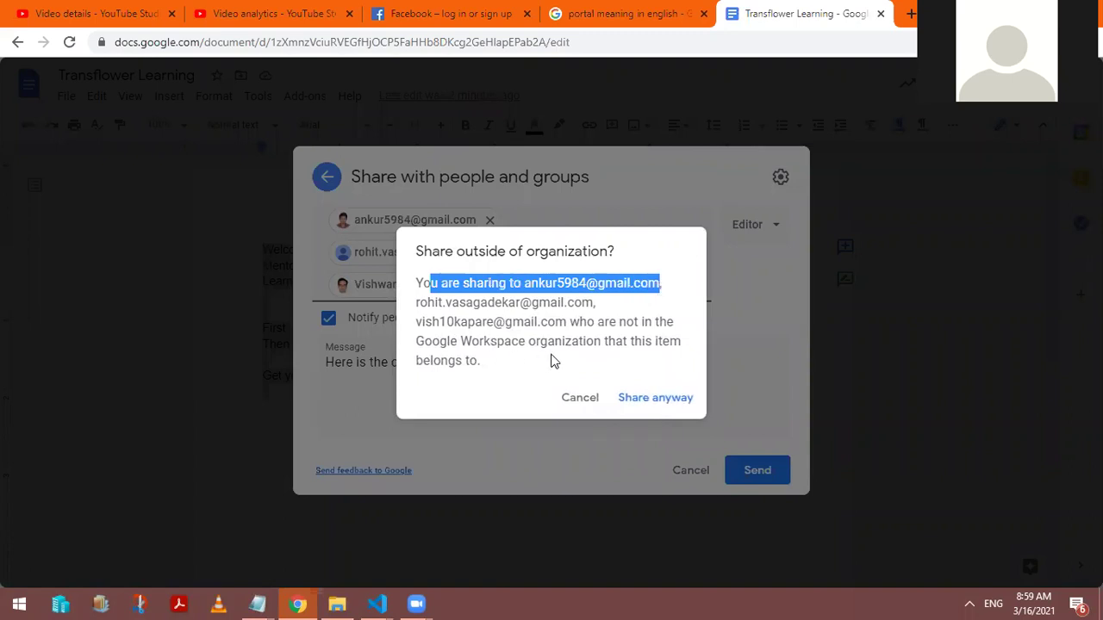
pyautogui.click(645, 391)
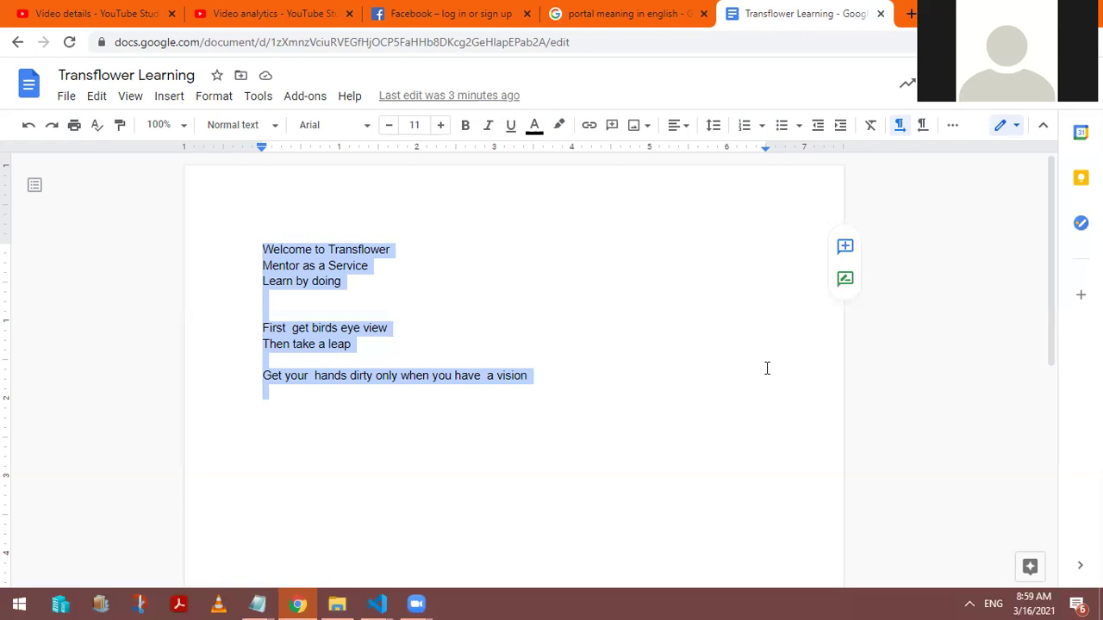
pyautogui.click(483, 427)
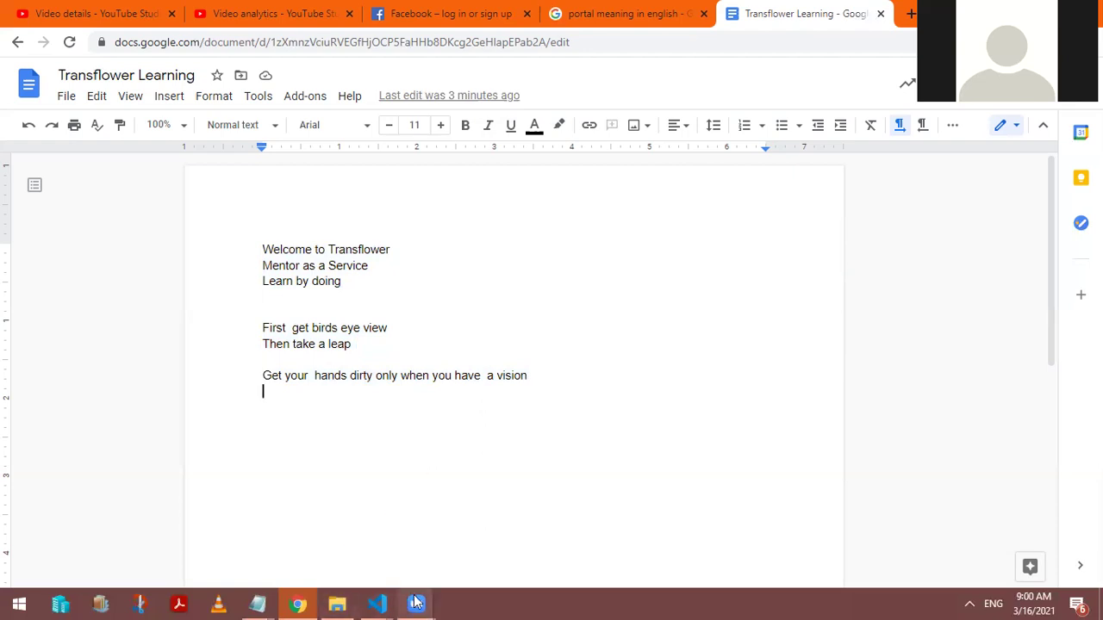
# Step: Dismiss the view-history notice on the editor's copy of Transflower Learning
pyautogui.moveTo(416, 604)
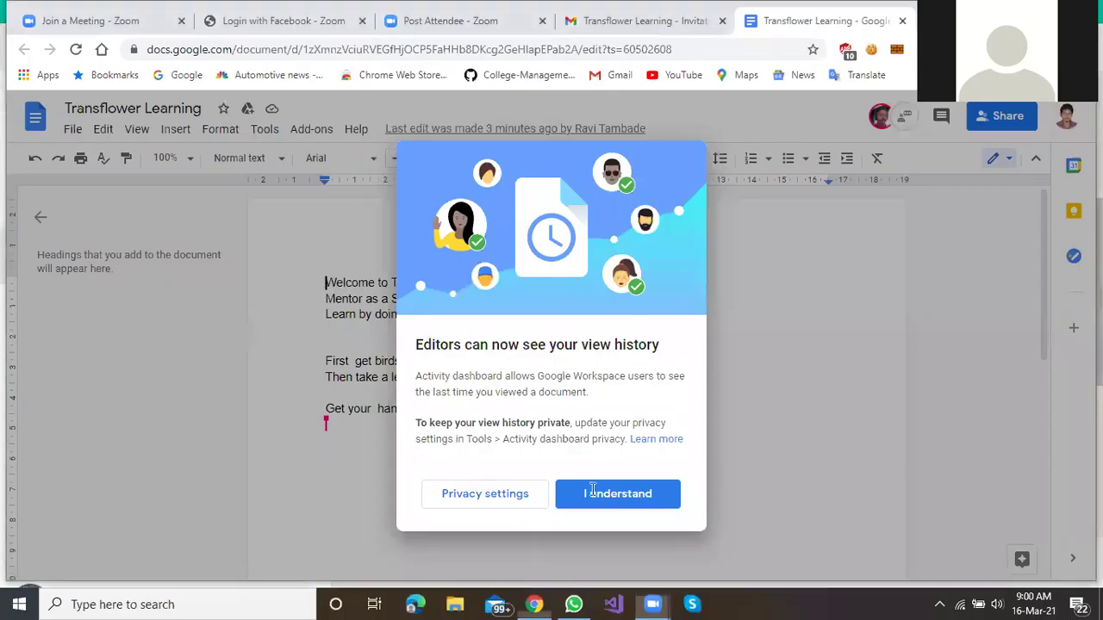
pyautogui.click(594, 492)
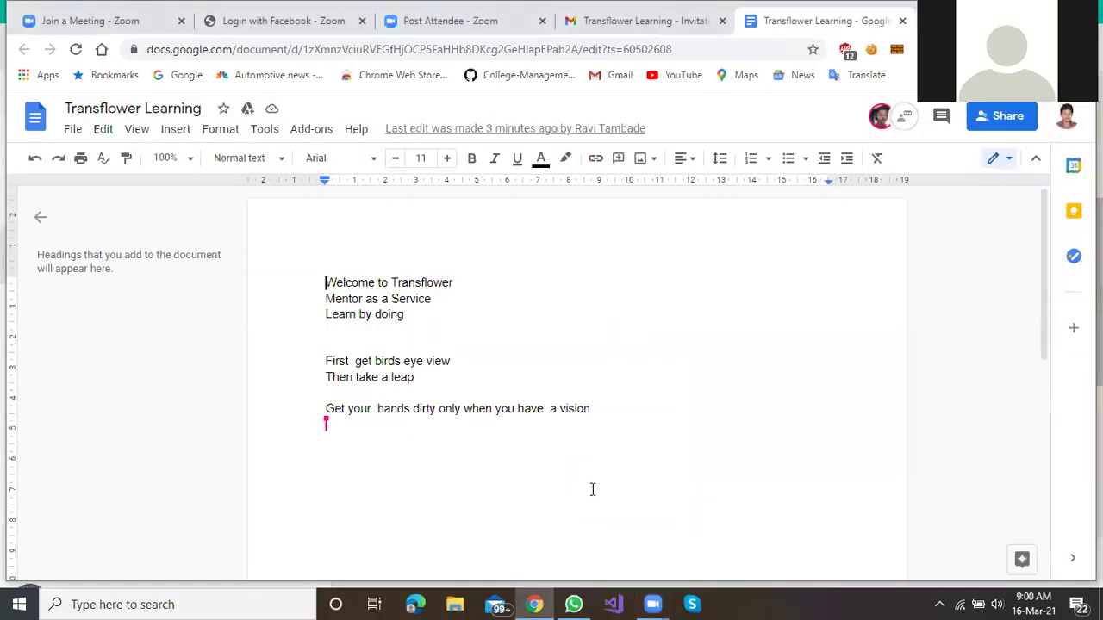
# Step: Add 'Thanks sir.' on a new line after the 'vision' line
pyautogui.click(618, 409)
pyautogui.press('Return')
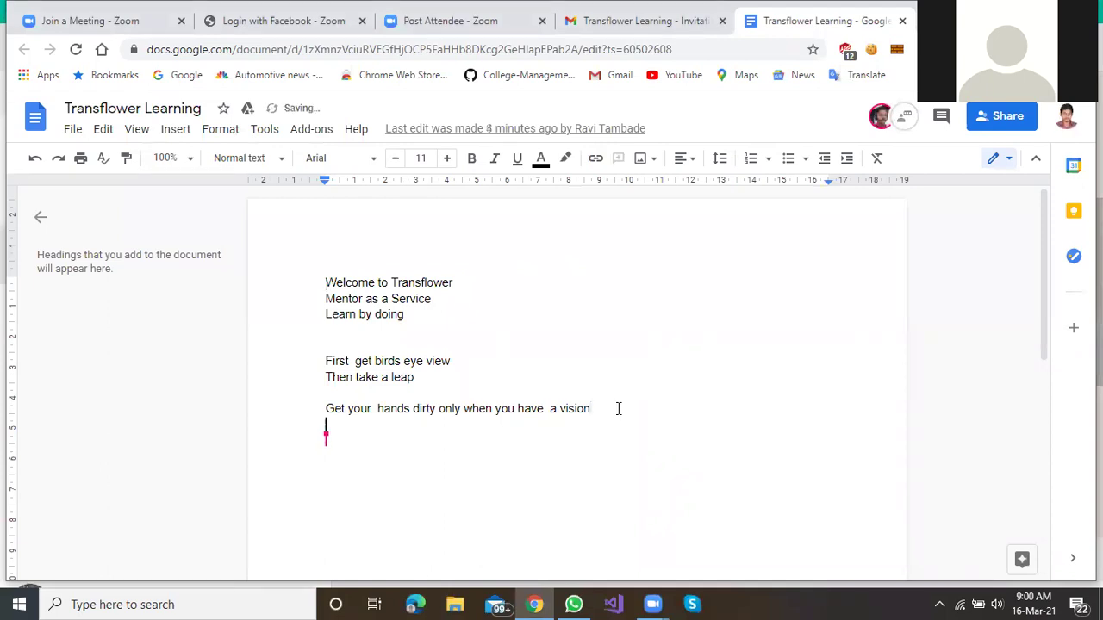
pyautogui.write('tha')
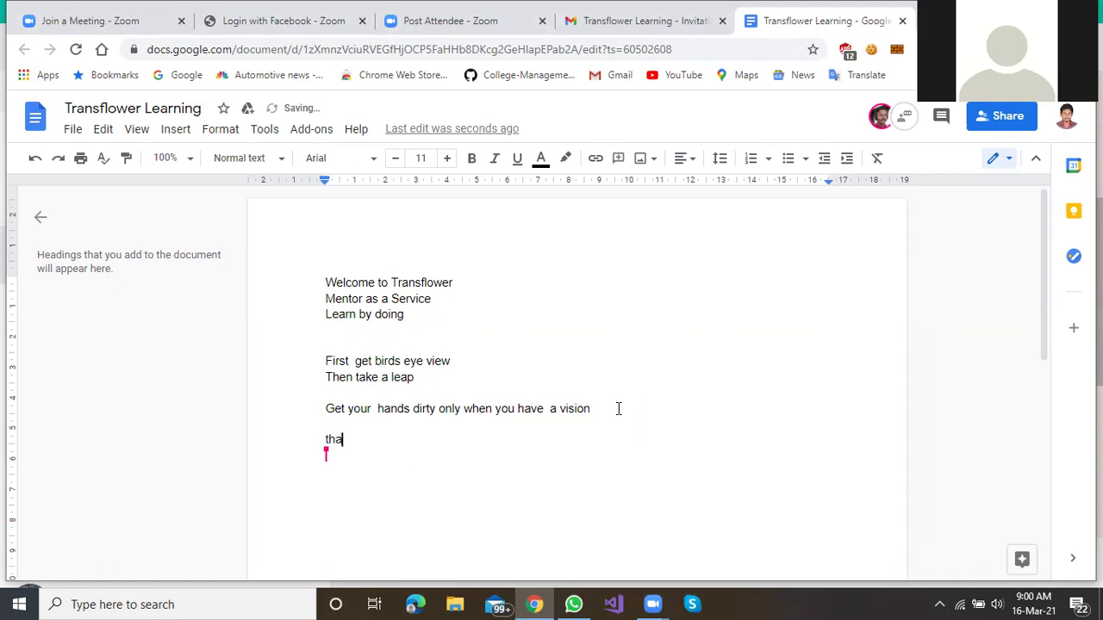
pyautogui.press('BackSpace')
pyautogui.press('BackSpace')
pyautogui.press('BackSpace')
pyautogui.write('Thanks sir.')
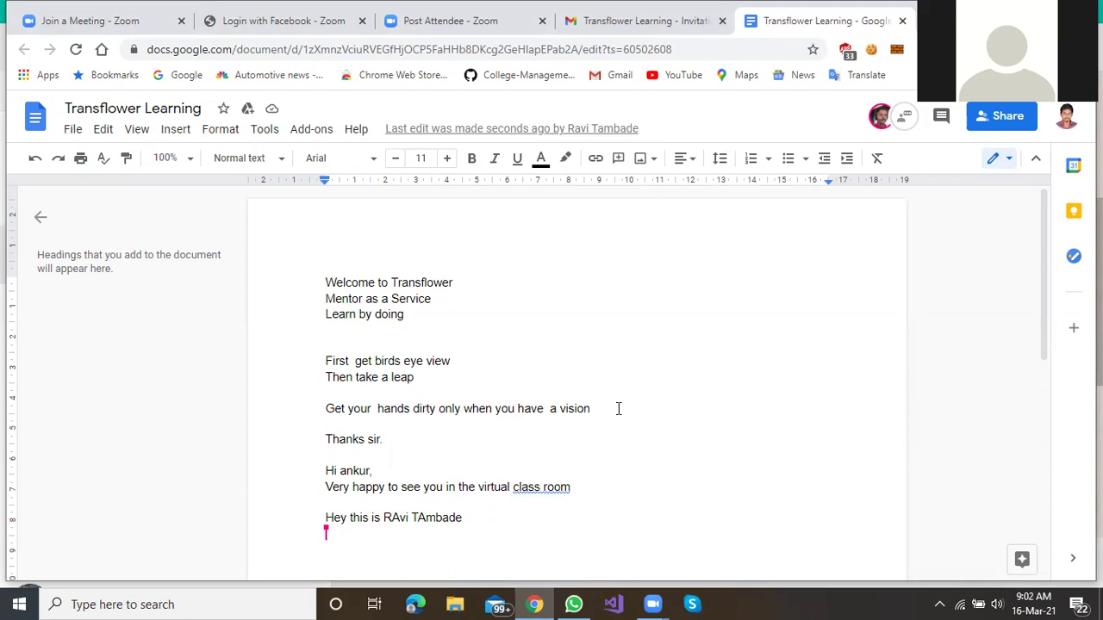
# Step: Type 'Okay i am typing' on a new line under 'Thanks sir.'
pyautogui.press('Return')
pyautogui.write('Okay ')
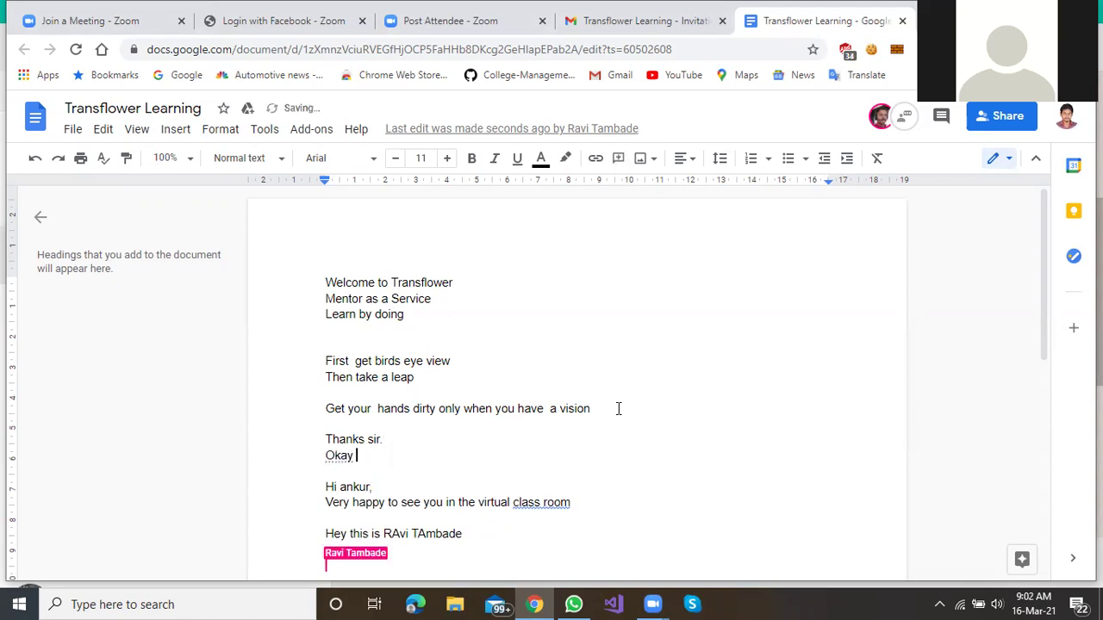
pyautogui.write('i am typ')
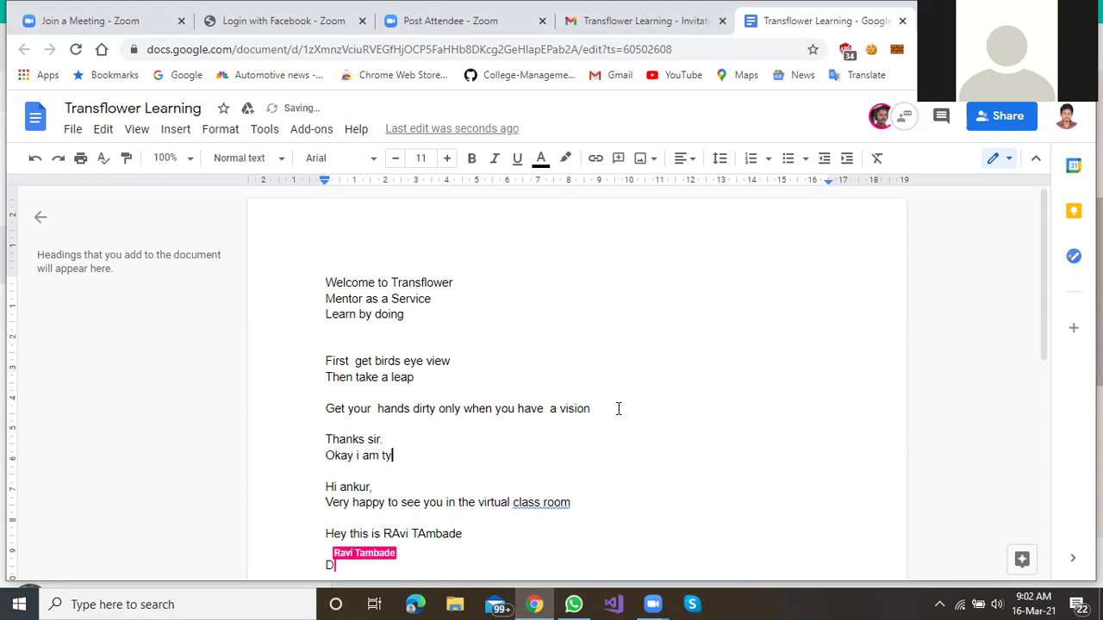
pyautogui.write('ing')
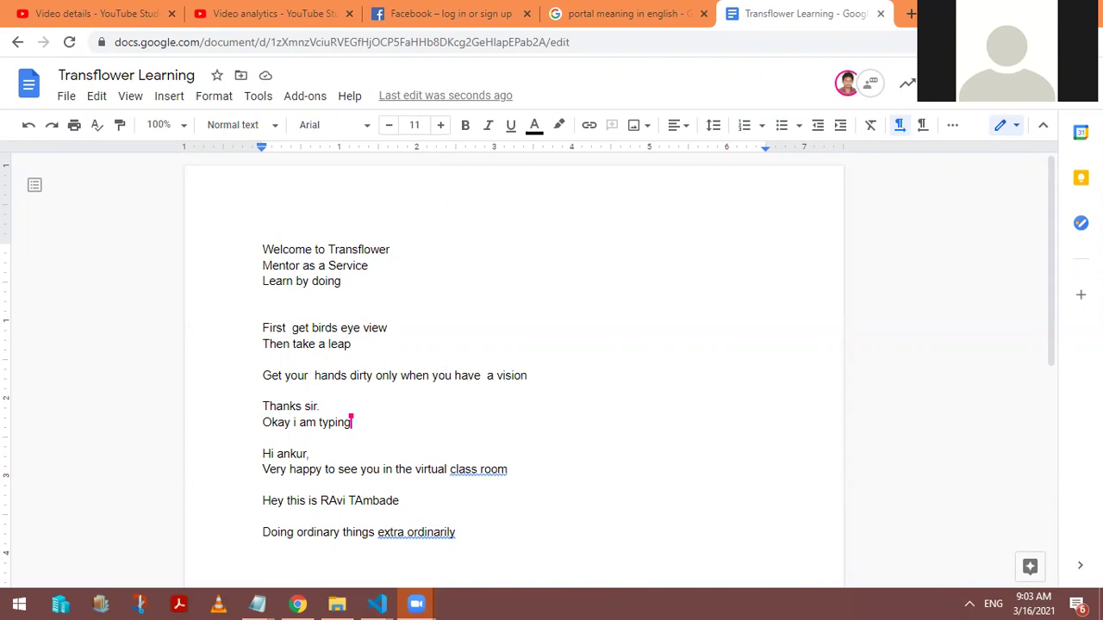
# Step: In Notepad, append '----------- Cloud App' after the Google Doc entry
pyautogui.scroll(-4, 712, 342)
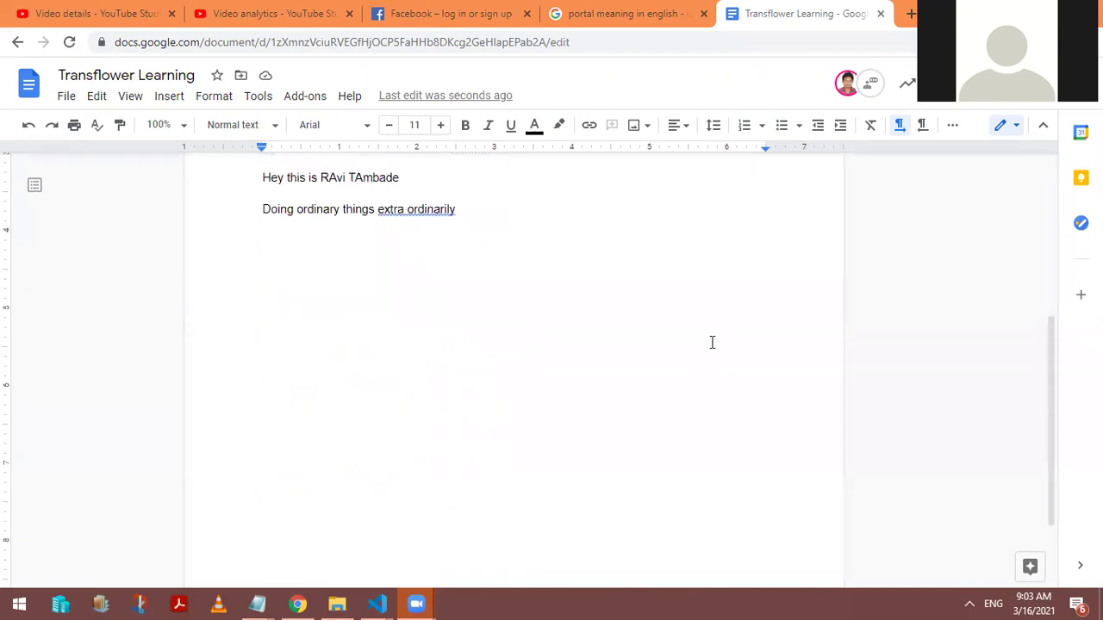
pyautogui.hotkey('alt', 'Tab')
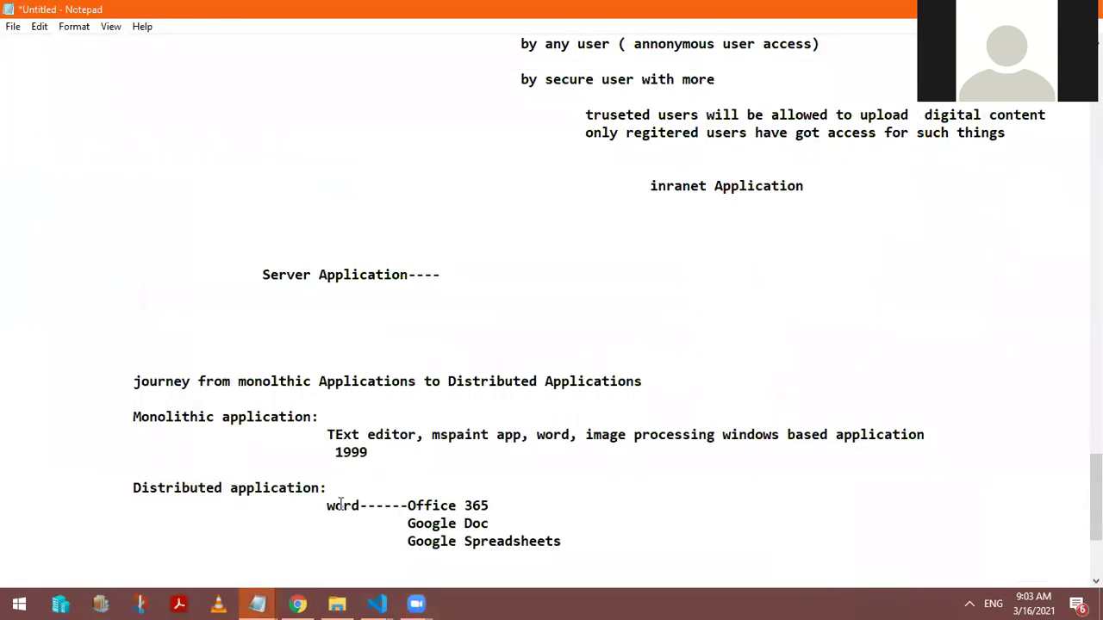
pyautogui.click(500, 526)
pyautogui.write('----------- Cloud App')
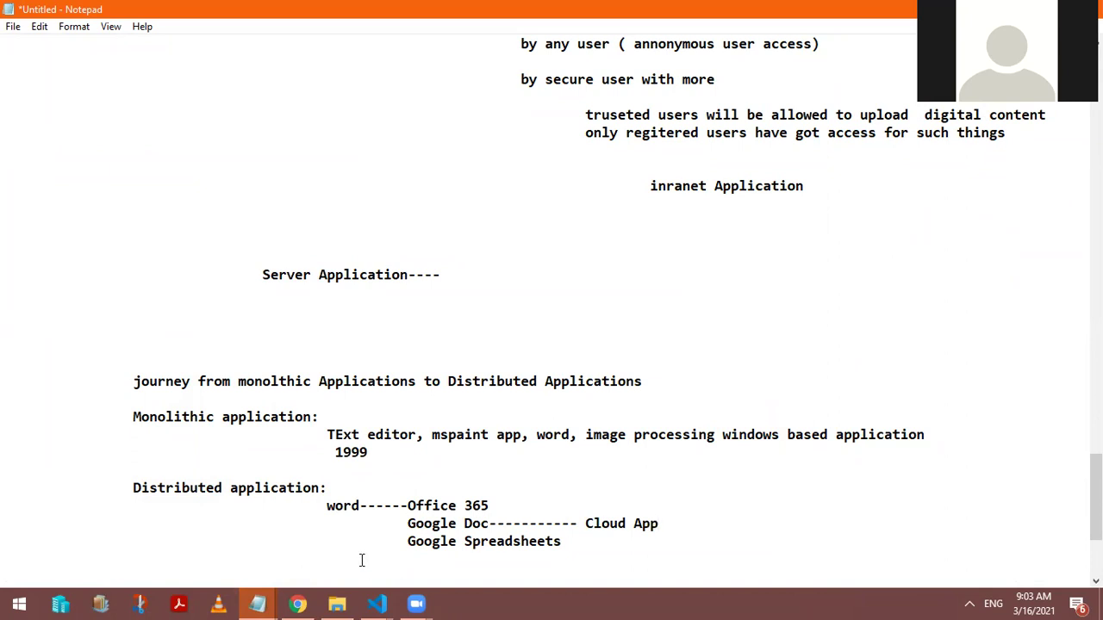
# Step: Return to Chrome, go back to the Docs home page, and open a new tab
pyautogui.click(298, 604)
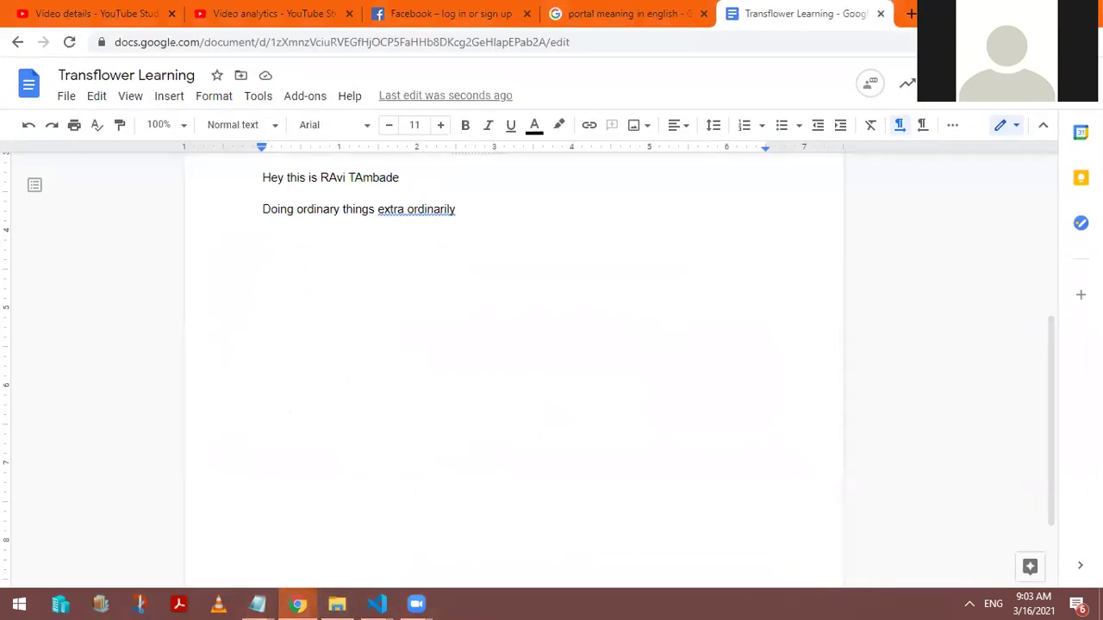
pyautogui.click(17, 41)
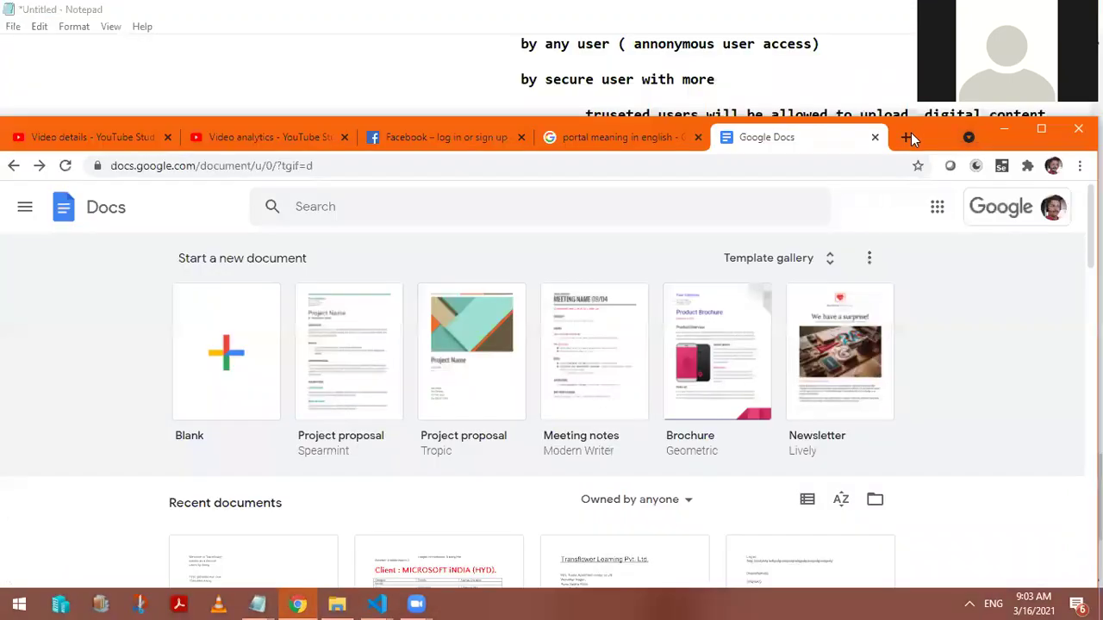
pyautogui.click(911, 134)
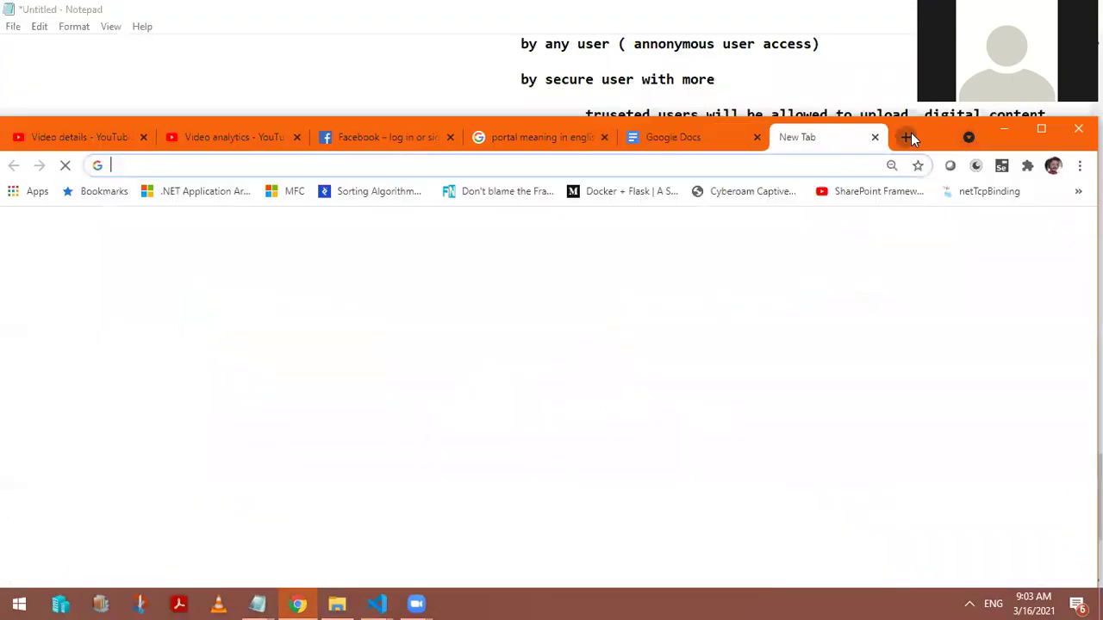
# Step: In Notepad, add ', Google Spreadsheet, Google meet' right after 'Google Doc'
pyautogui.click(1040, 129)
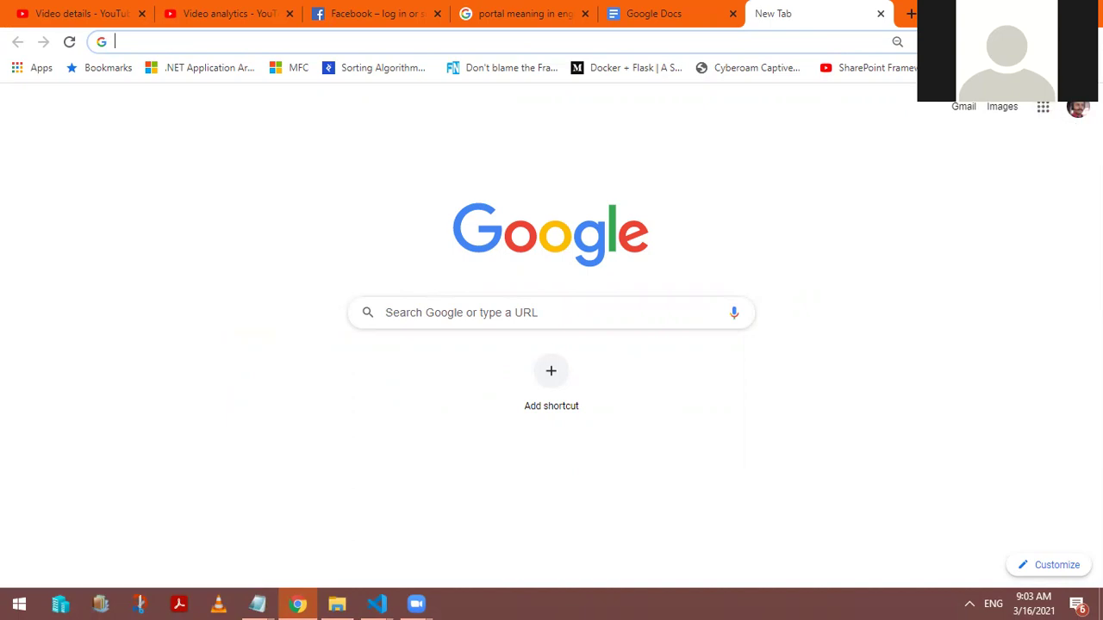
pyautogui.hotkey('alt', 'Tab')
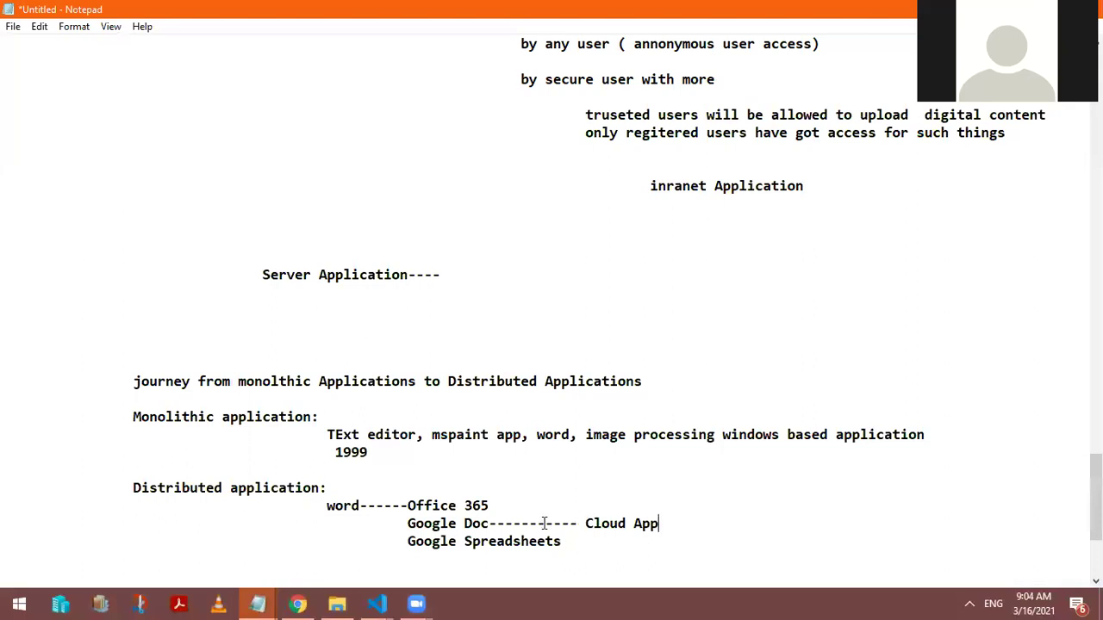
pyautogui.click(488, 524)
pyautogui.write(', Goo')
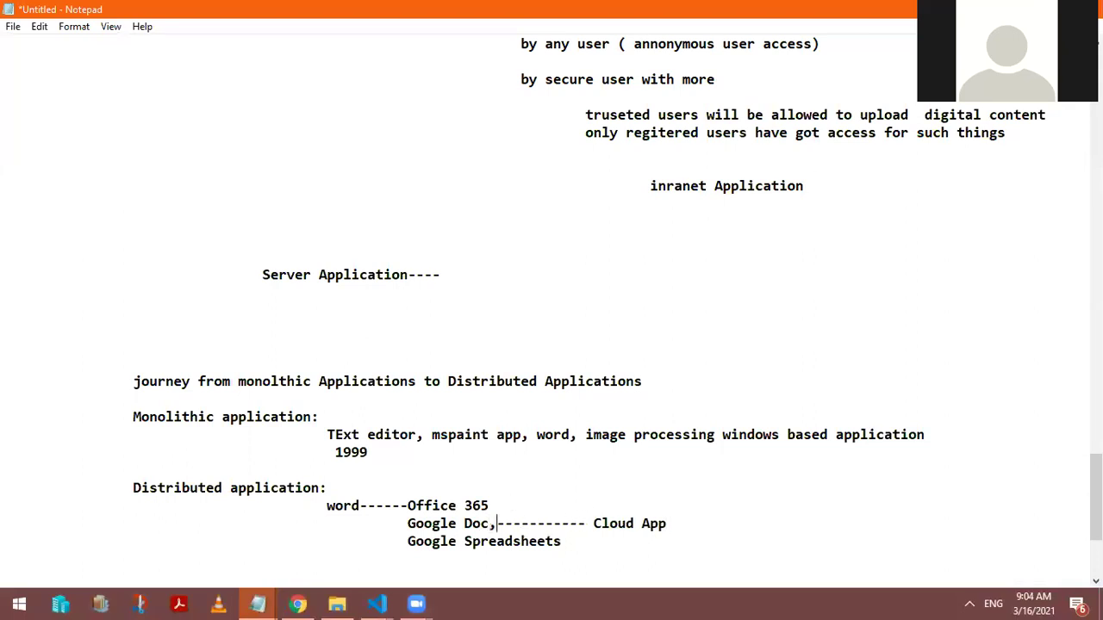
pyautogui.write('gle Sp')
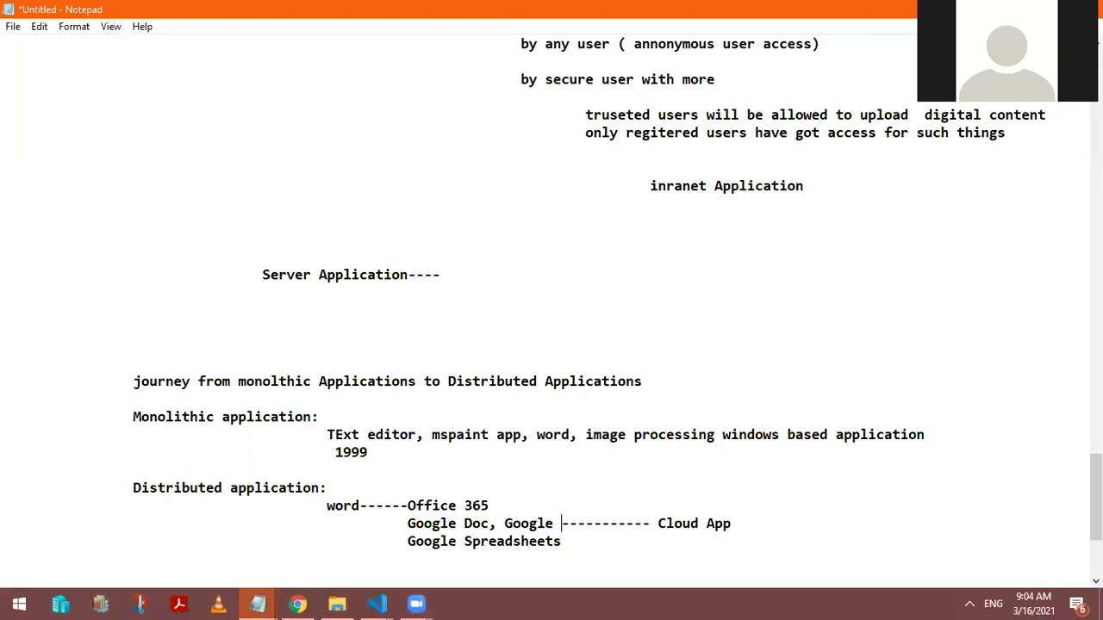
pyautogui.write('reads')
pyautogui.press('BackSpace')
pyautogui.write('dsheet, Goog')
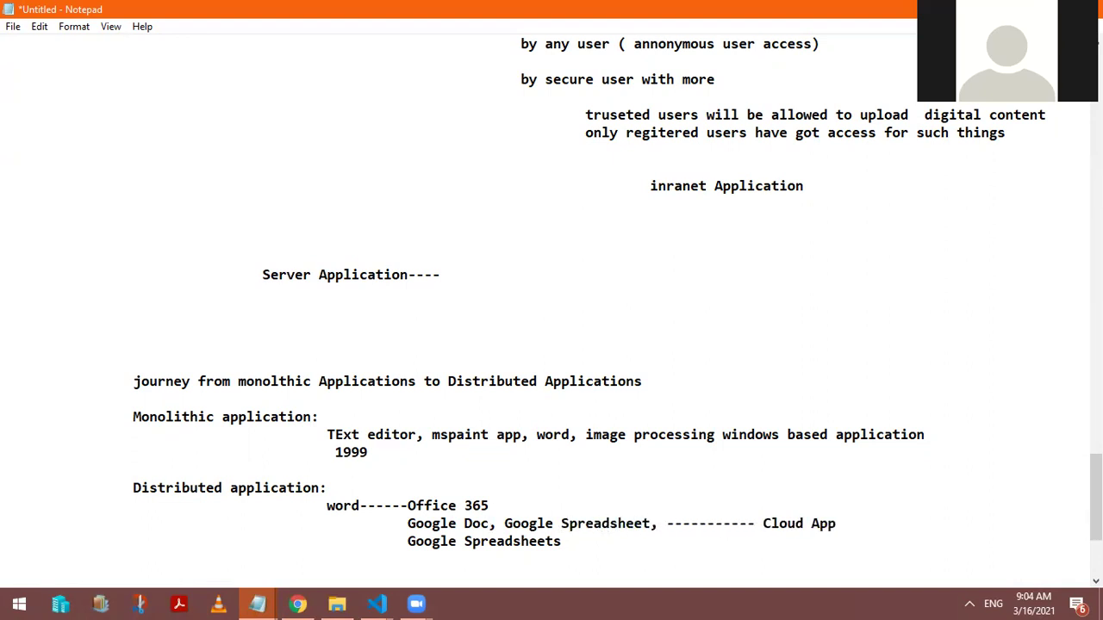
pyautogui.write('le,')
pyautogui.press('BackSpace')
pyautogui.press('BackSpace')
pyautogui.write('meet')
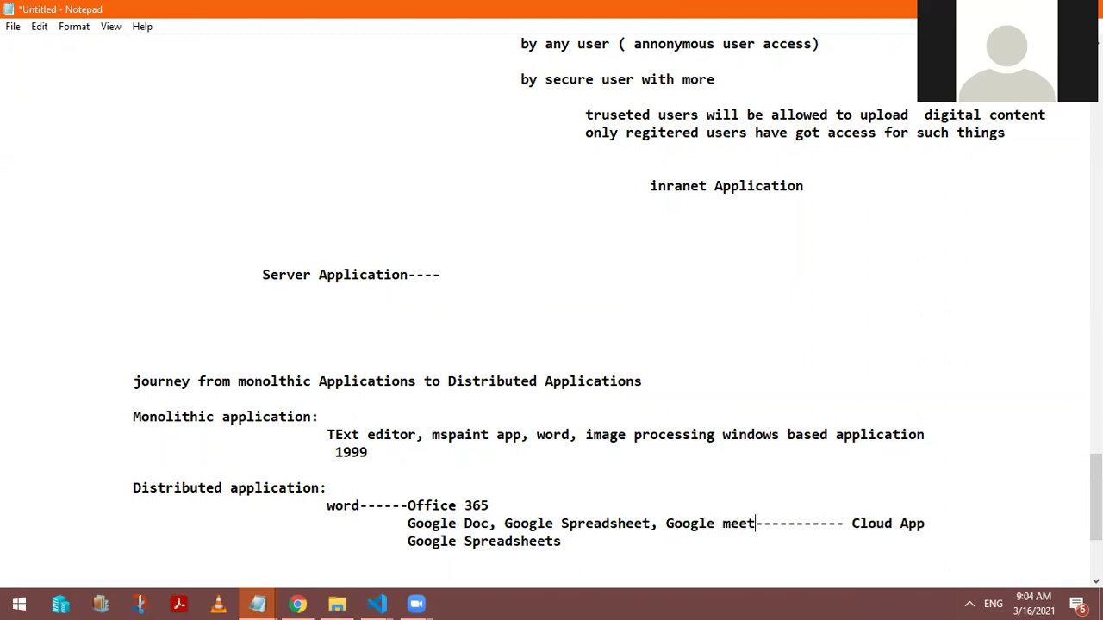
# Step: Insert 'Google app' after the dashes following meet, shortening the dashes before 'Cloud App'
pyautogui.click(771, 523)
pyautogui.write('Google app')
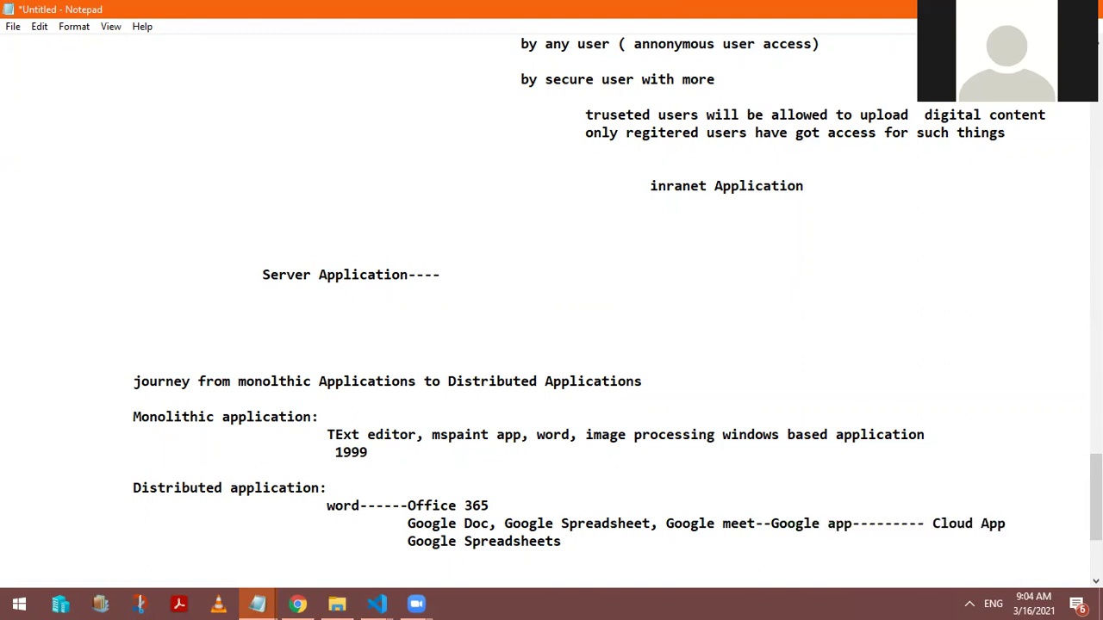
pyautogui.press('Delete')
pyautogui.press('Delete')
pyautogui.press('Delete')
pyautogui.press('Delete')
pyautogui.press('Delete')
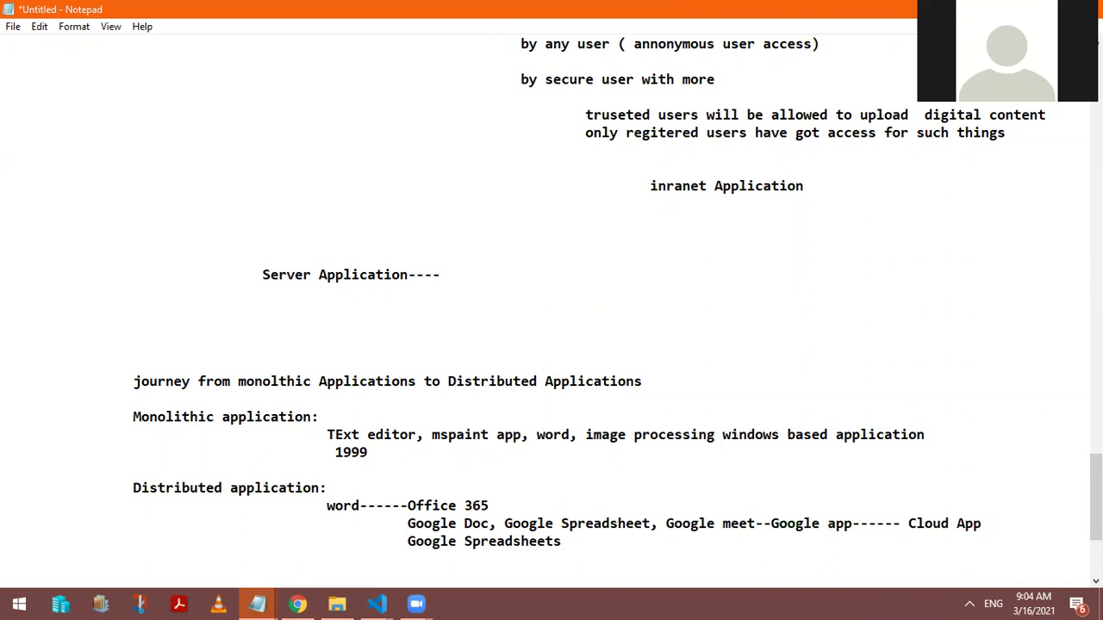